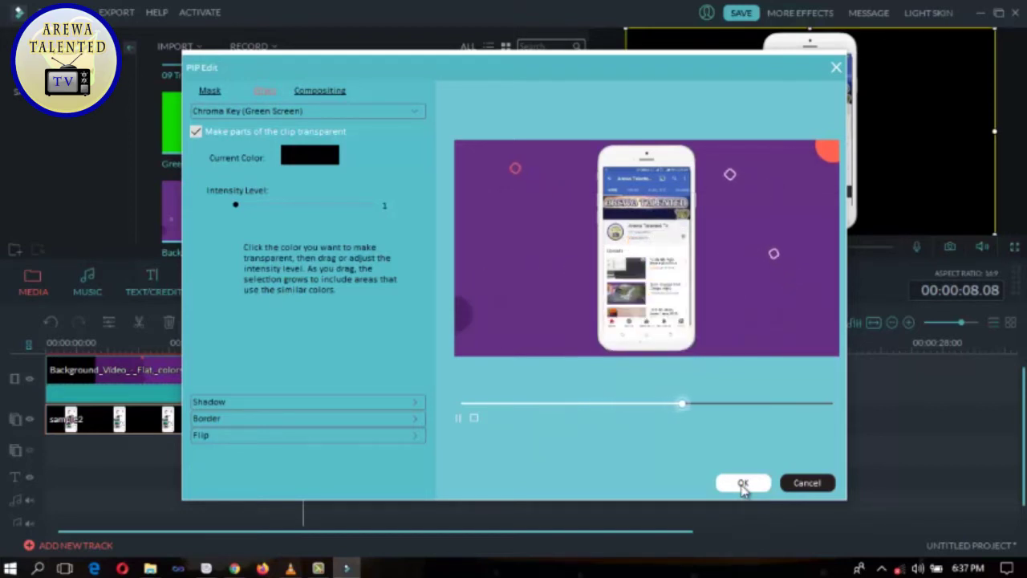
Step: Apply the black chroma key with intensity level 1 to the sample2 overlay and play the composite from the start
{"action": "left_click", "coordinate": [743, 484]}
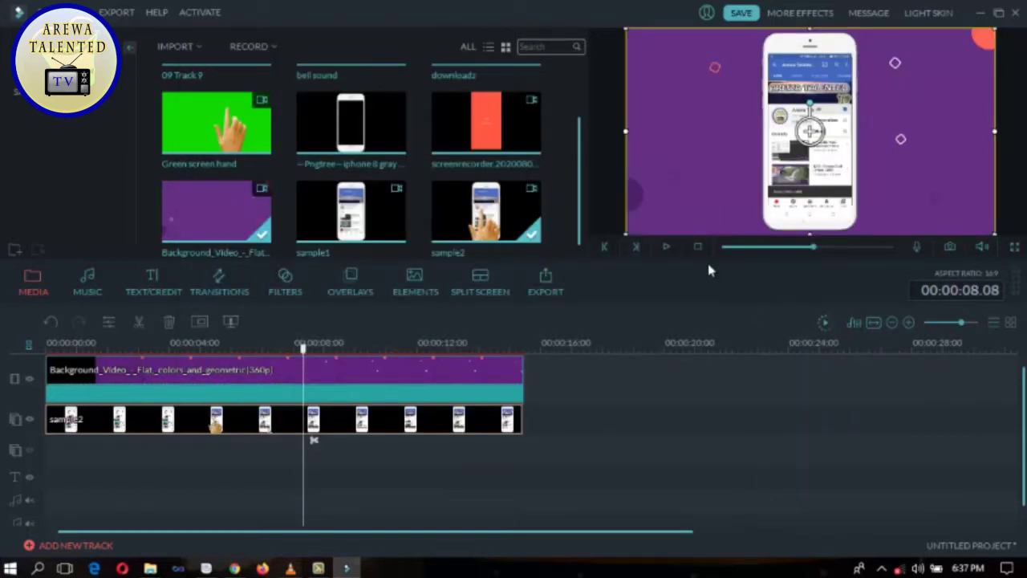
{"action": "left_click_drag", "start_coordinate": [813, 250], "coordinate": [705, 246]}
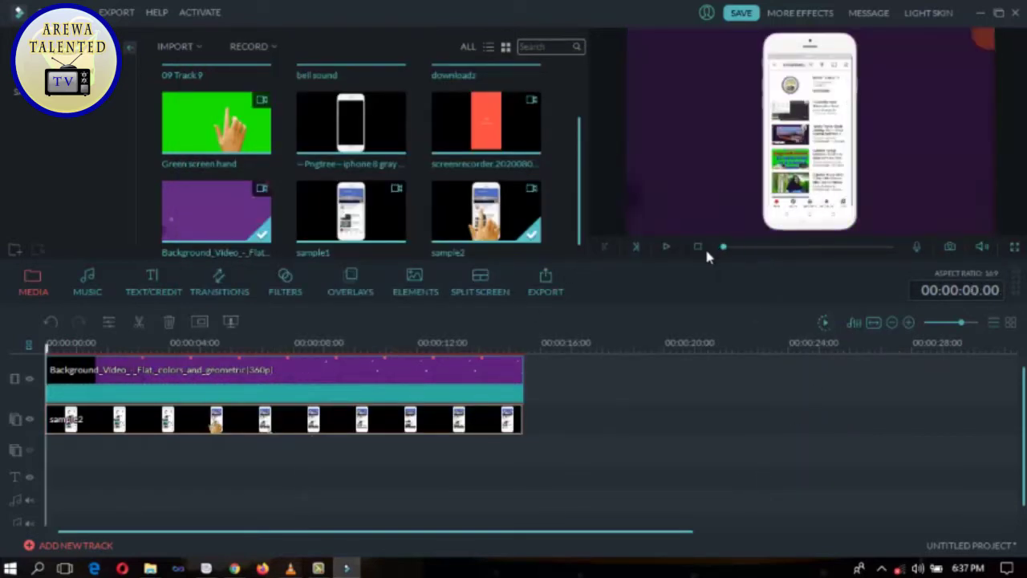
{"action": "left_click", "coordinate": [667, 247]}
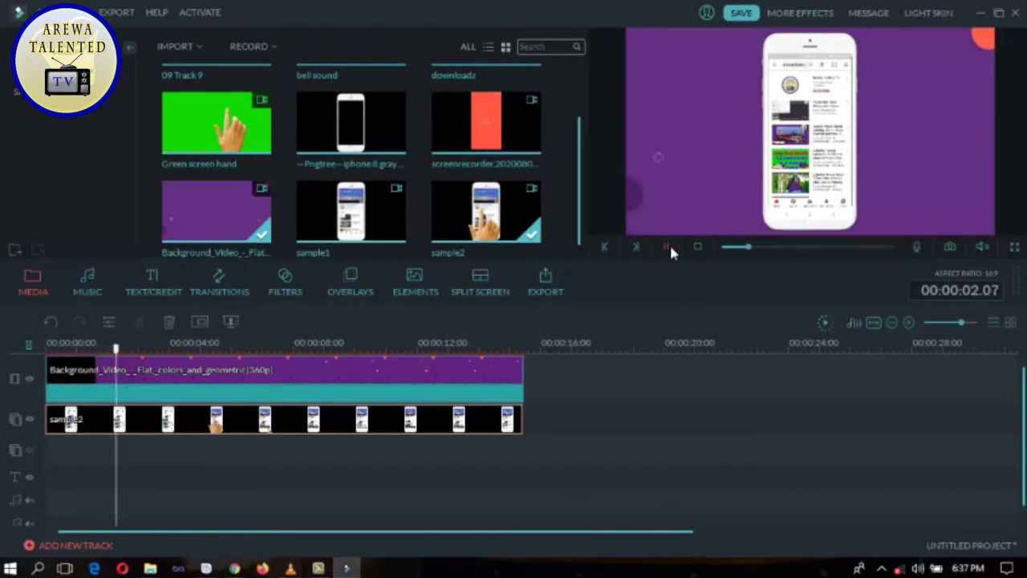
{"action": "left_click", "coordinate": [671, 249]}
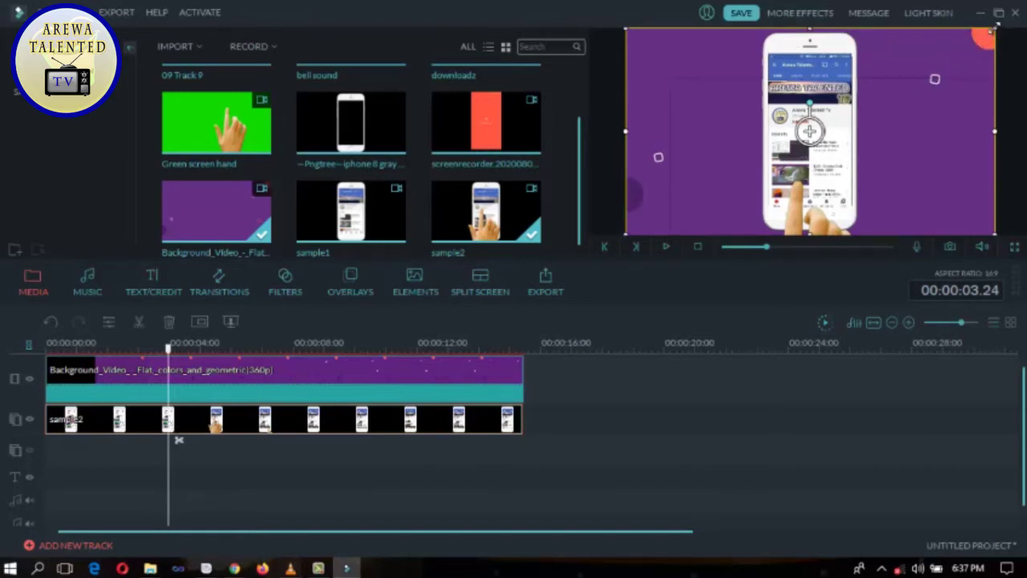
Step: Scale the sample2 phone overlay down slightly from its upper corner and centre it horizontally over the purple background
{"action": "left_click_drag", "start_coordinate": [989, 34], "coordinate": [982, 37]}
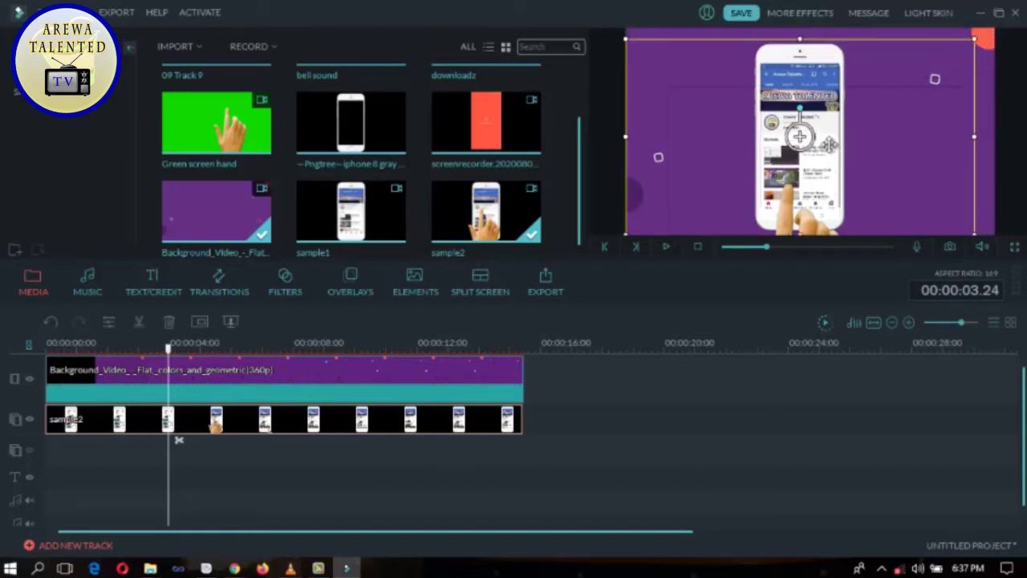
{"action": "left_click_drag", "start_coordinate": [815, 148], "coordinate": [825, 148]}
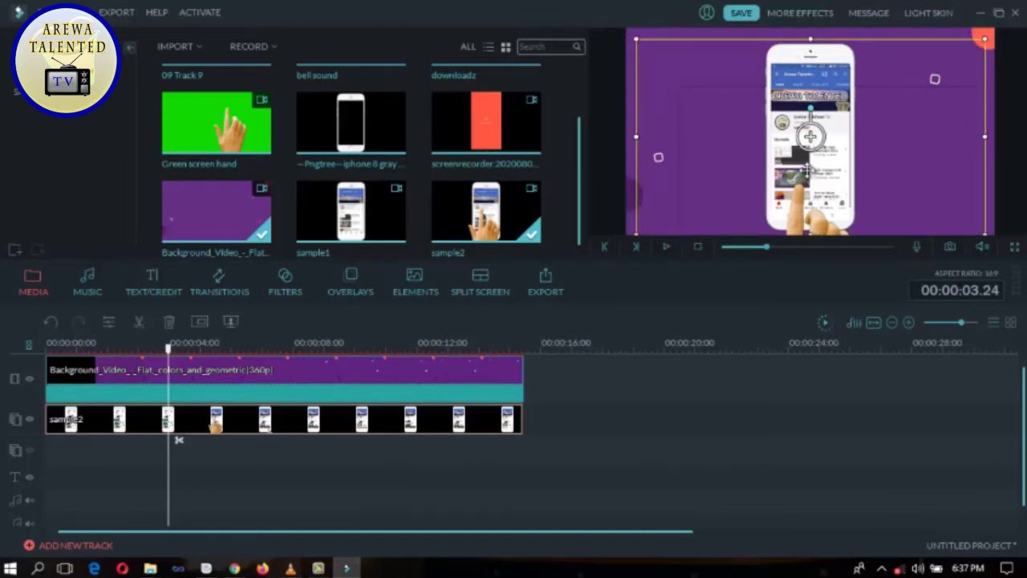
Step: Play the composite repeatedly from the beginning to review the resized phone overlay against the animated background
{"action": "left_click", "coordinate": [696, 247]}
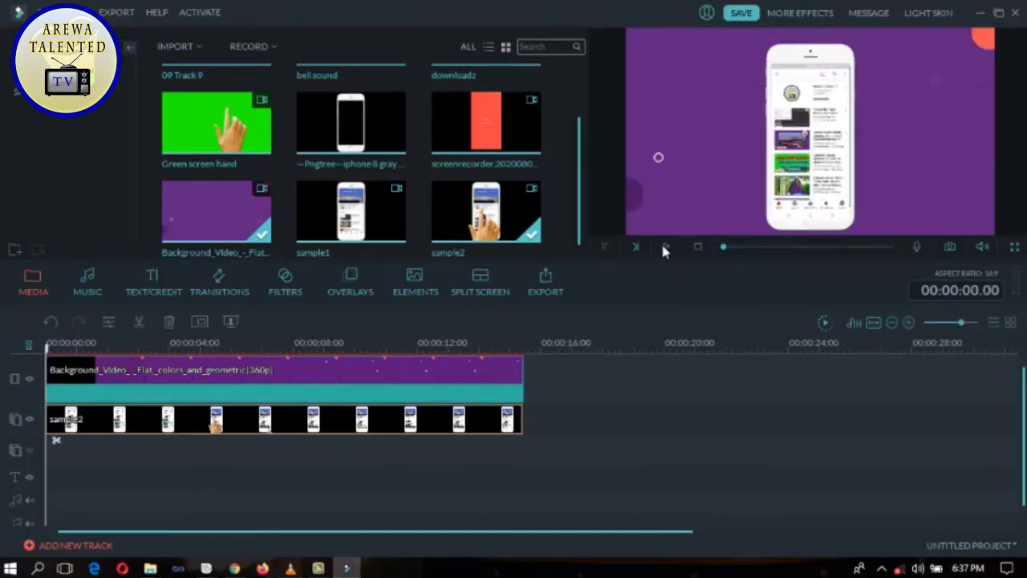
{"action": "left_click", "coordinate": [665, 247]}
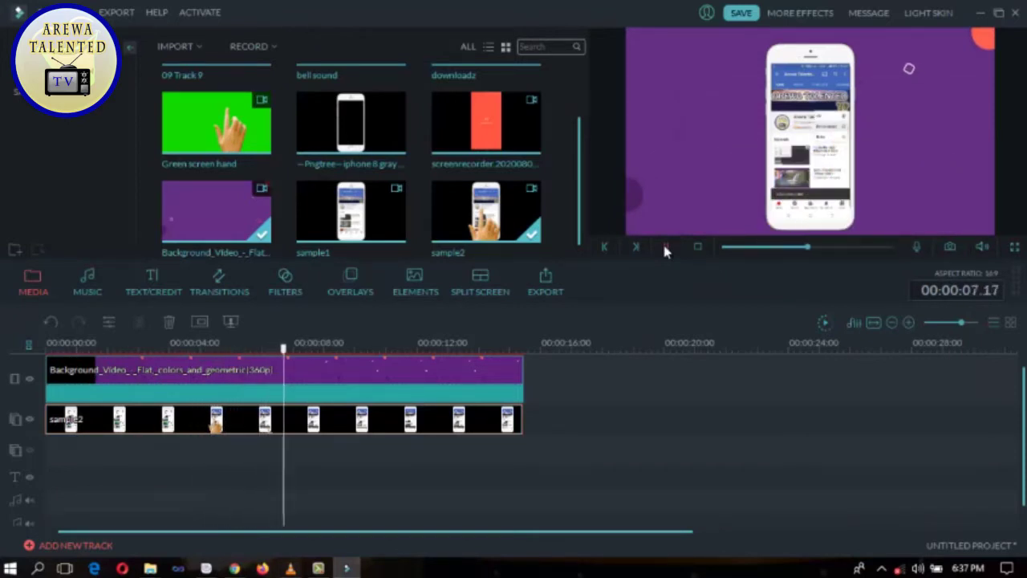
{"action": "left_click", "coordinate": [666, 248]}
{"action": "left_click_drag", "start_coordinate": [820, 251], "coordinate": [677, 248]}
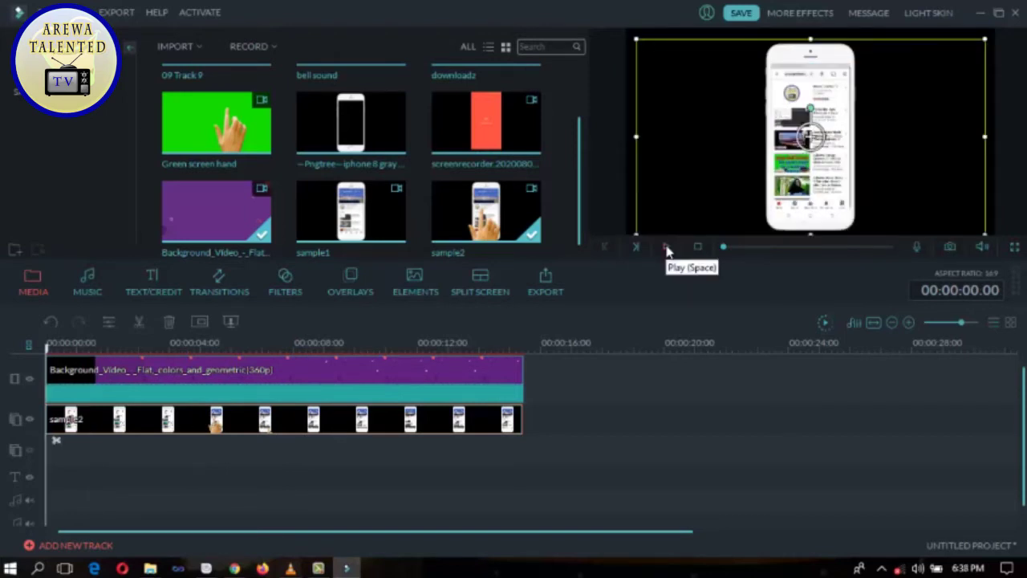
{"action": "left_click", "coordinate": [666, 248]}
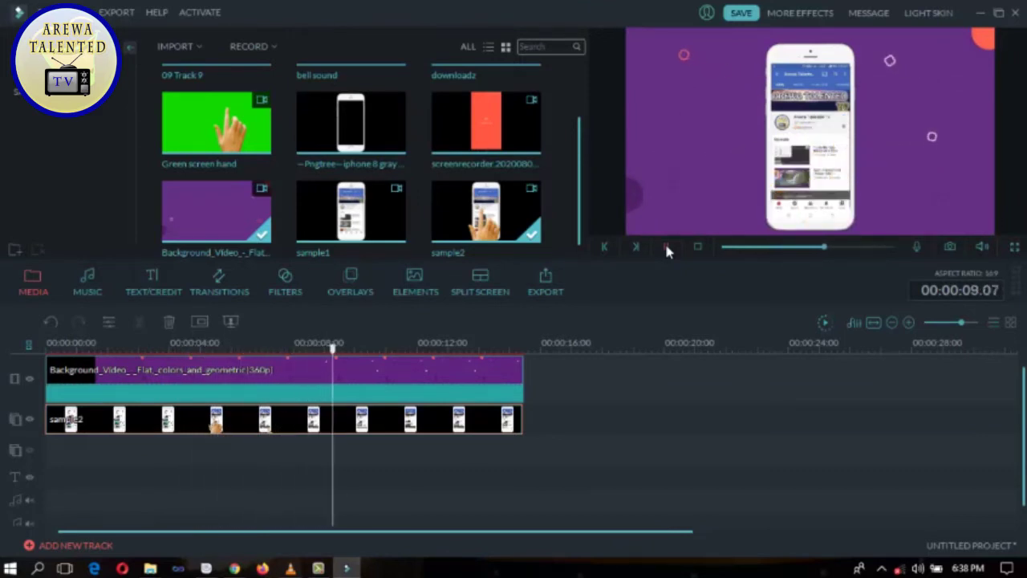
{"action": "left_click", "coordinate": [697, 246]}
{"action": "left_click", "coordinate": [665, 247]}
{"action": "left_click", "coordinate": [697, 246]}
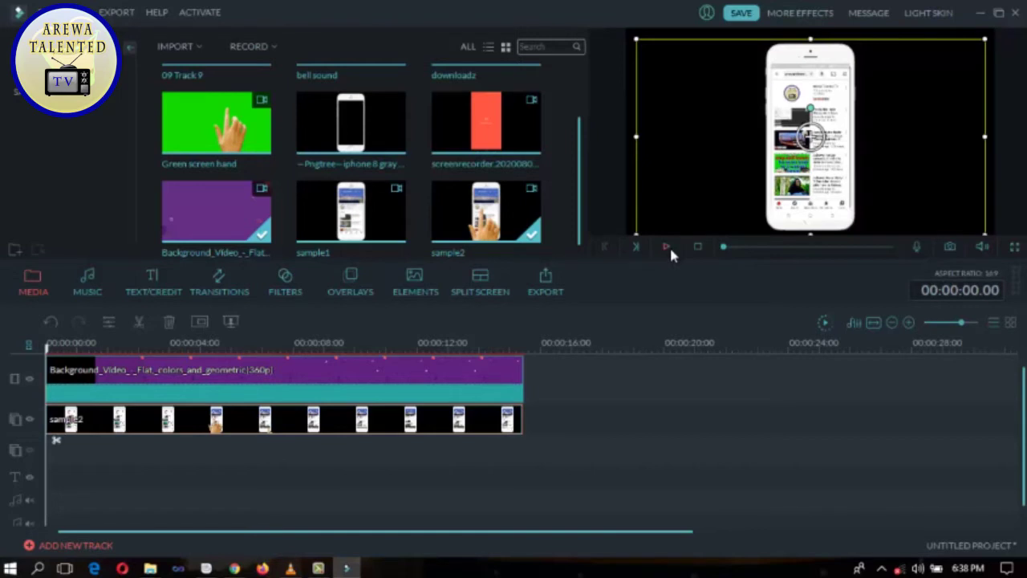
{"action": "left_click", "coordinate": [669, 250]}
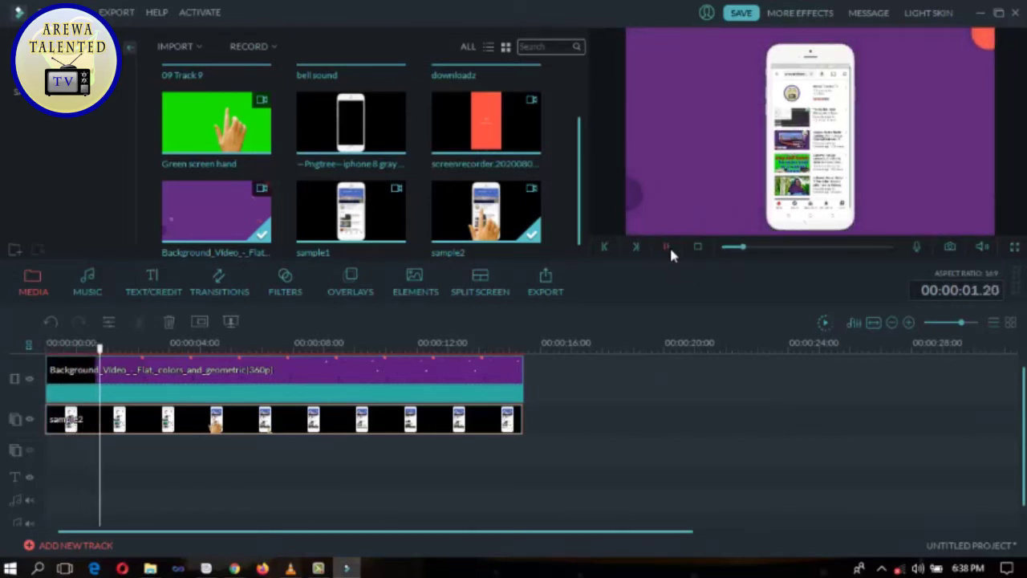
{"action": "left_click", "coordinate": [669, 250]}
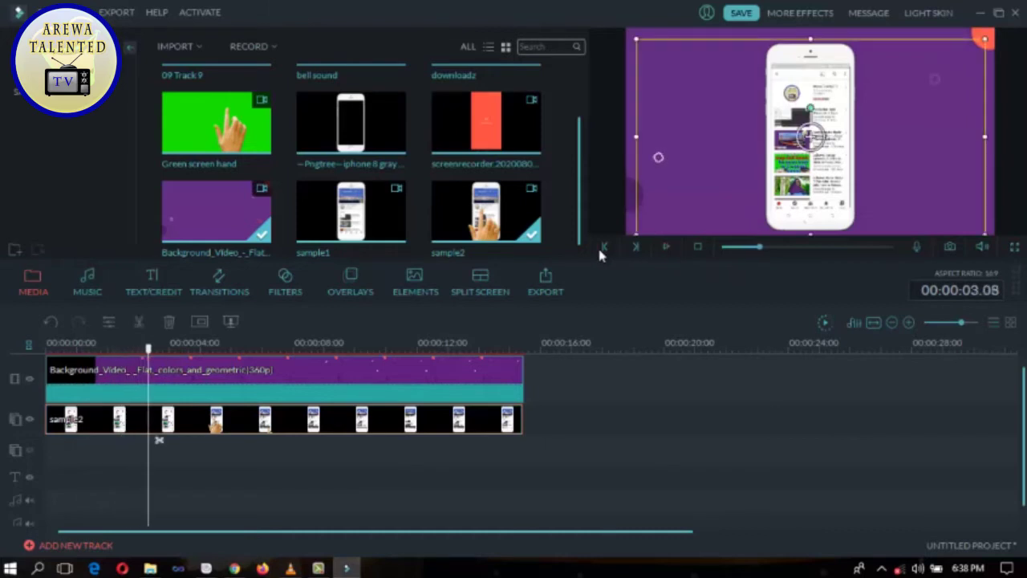
{"action": "left_click_drag", "start_coordinate": [149, 350], "coordinate": [46, 350]}
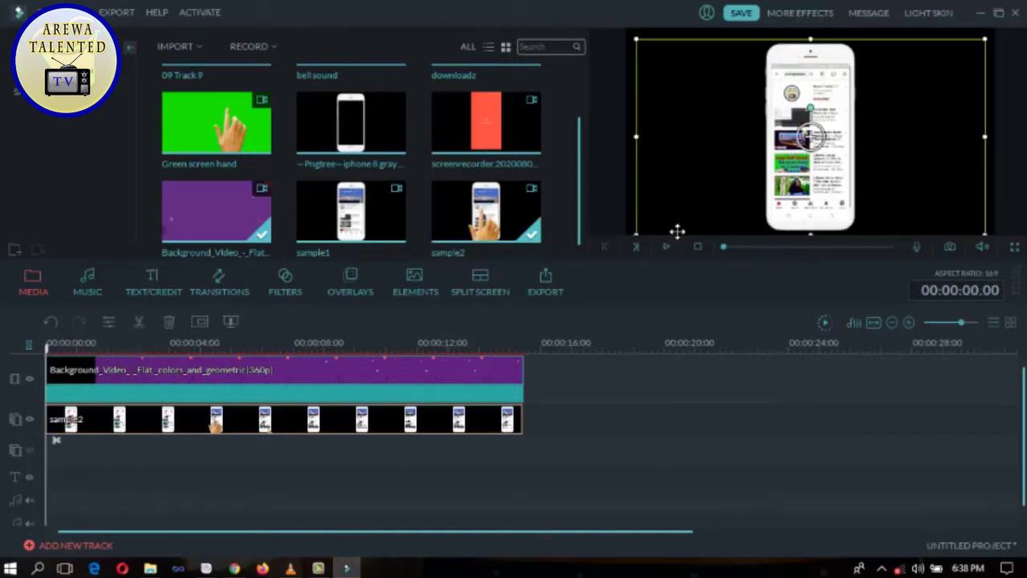
{"action": "left_click", "coordinate": [669, 251]}
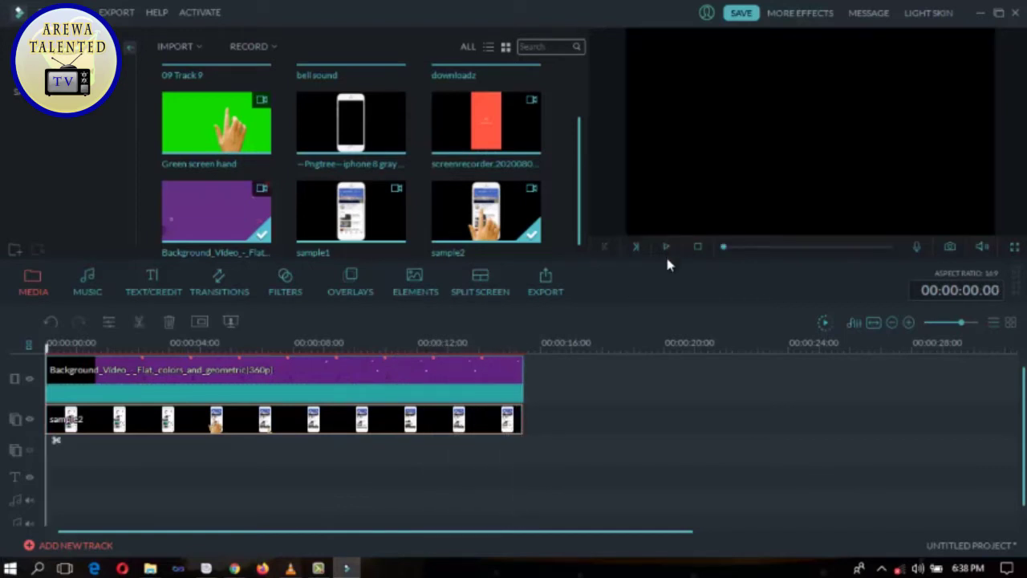
Step: View the microphone options for recording a voice-over, close them without recording, and replay the opening of the composite
{"action": "left_click", "coordinate": [916, 248]}
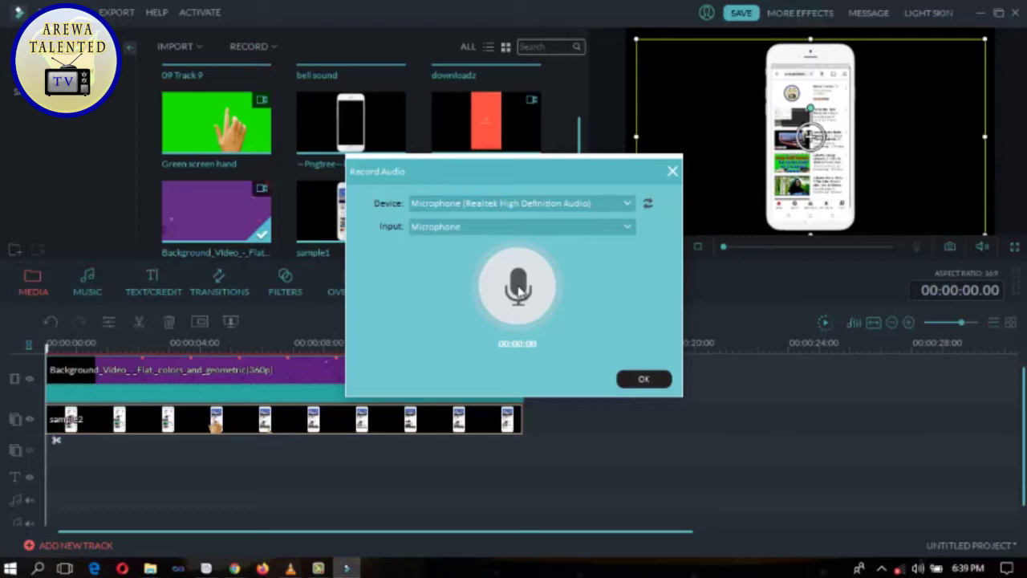
{"action": "left_click", "coordinate": [673, 173]}
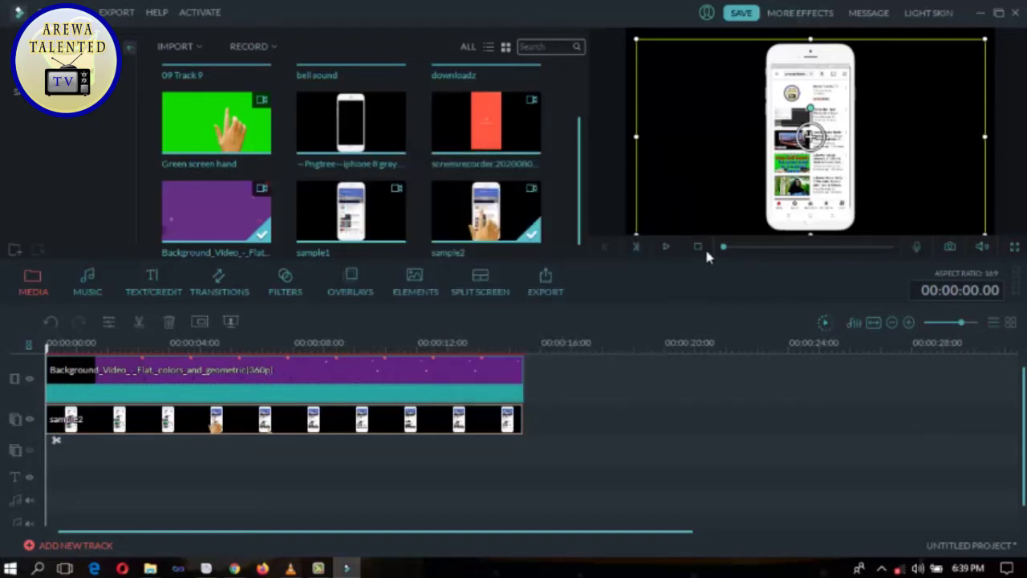
{"action": "left_click", "coordinate": [666, 248]}
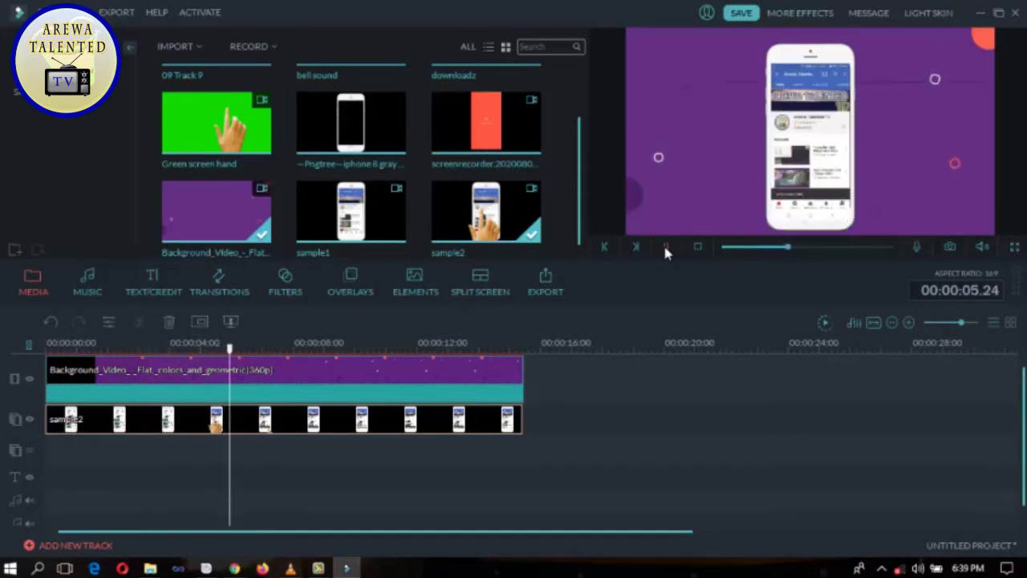
{"action": "left_click", "coordinate": [665, 249]}
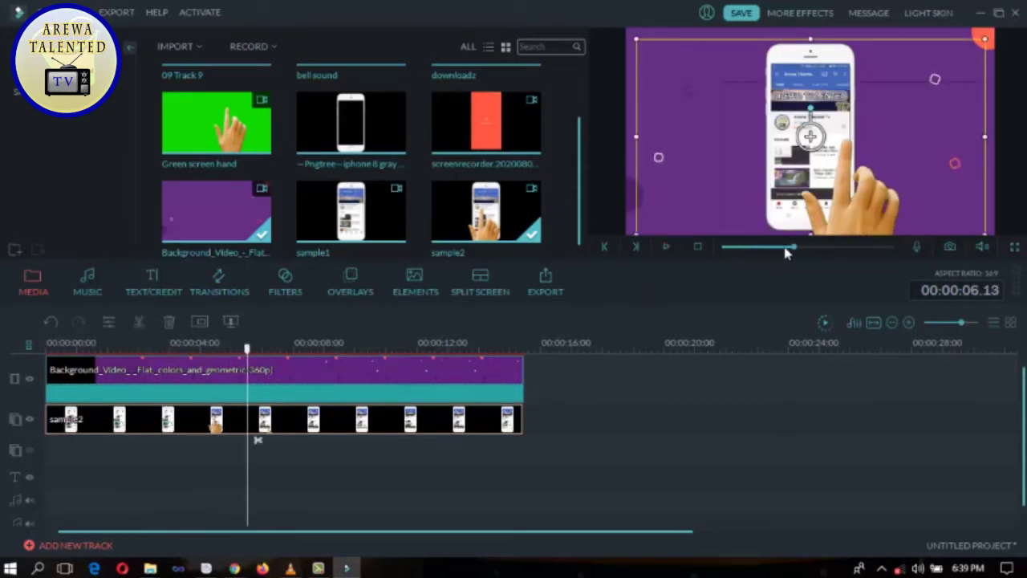
{"action": "left_click_drag", "start_coordinate": [788, 252], "coordinate": [650, 249]}
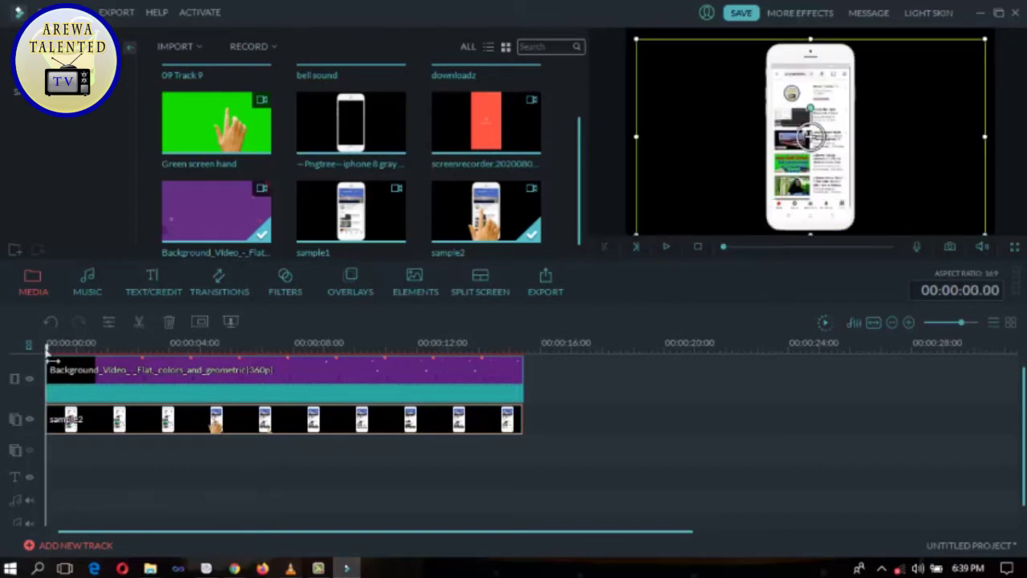
Step: Place the 09 Track 9 music clip on the first audio track at the timeline start and play it with the video
{"action": "mouse_move", "coordinate": [499, 191]}
{"action": "scroll", "coordinate": [580, 189], "scroll_direction": "up", "scroll_amount": 2}
{"action": "mouse_move", "coordinate": [203, 118]}
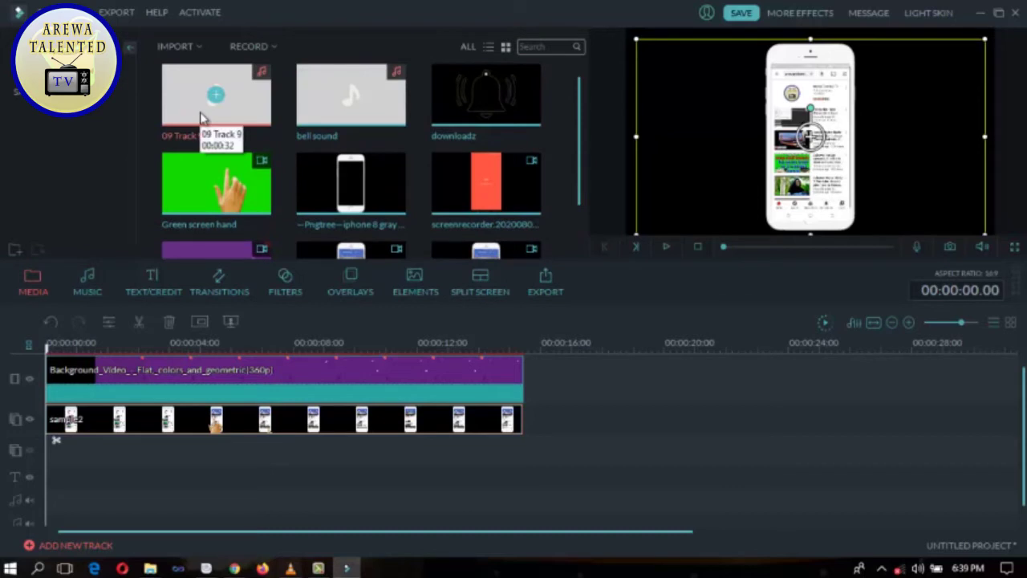
{"action": "left_click_drag", "start_coordinate": [195, 256], "coordinate": [102, 414]}
{"action": "left_click_drag", "start_coordinate": [53, 448], "coordinate": [45, 456]}
{"action": "mouse_move", "coordinate": [47, 500]}
{"action": "left_mouse_down"}
{"action": "mouse_move", "coordinate": [57, 513]}
{"action": "mouse_move", "coordinate": [49, 503]}
{"action": "left_mouse_up"}
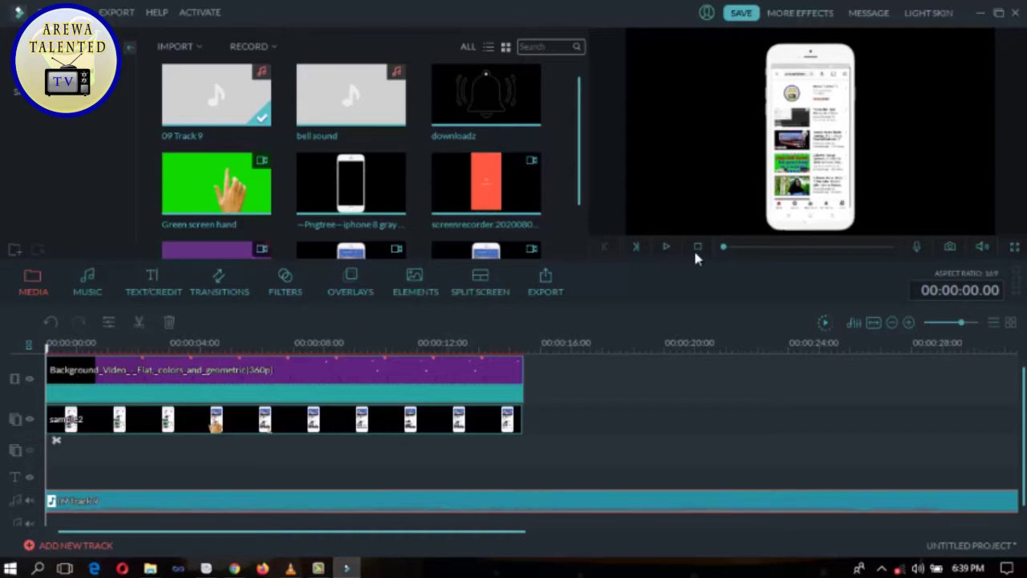
{"action": "left_click", "coordinate": [671, 251]}
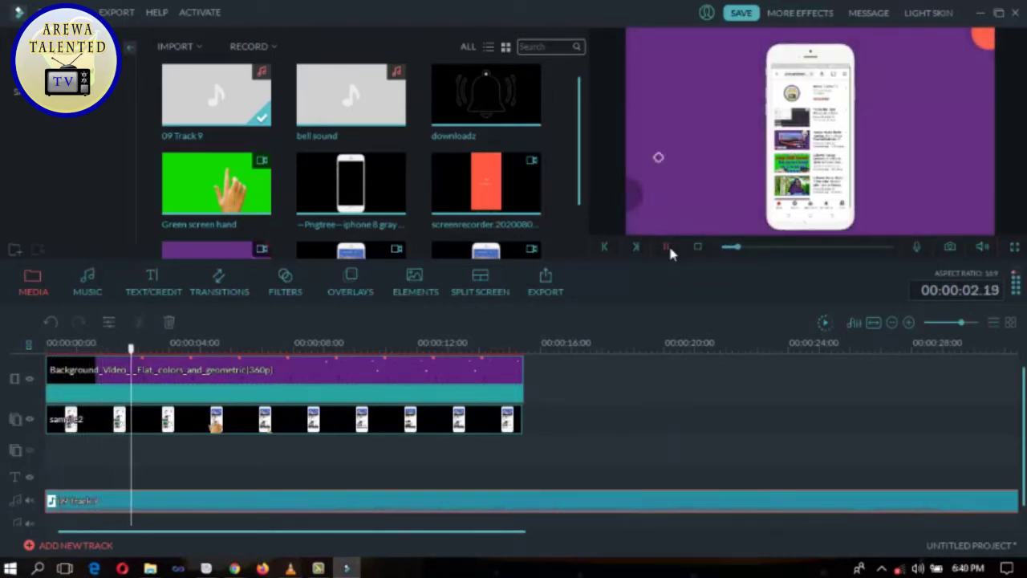
{"action": "left_click", "coordinate": [670, 251]}
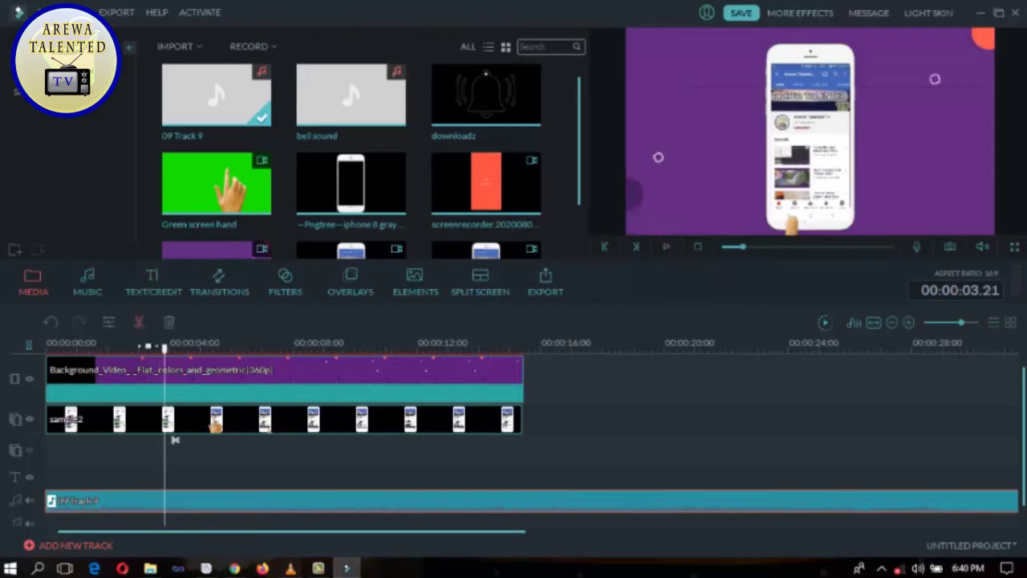
Step: Split 09 Track 9 at 00:00:15.10, where the video clips end, and delete the remainder of the music
{"action": "left_click_drag", "start_coordinate": [177, 354], "coordinate": [528, 388]}
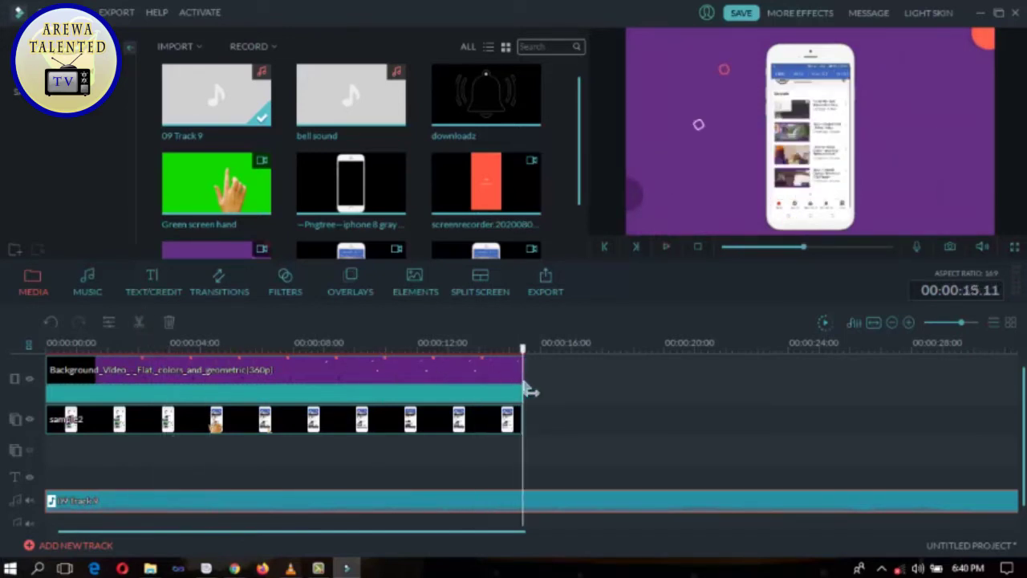
{"action": "key", "text": "Left"}
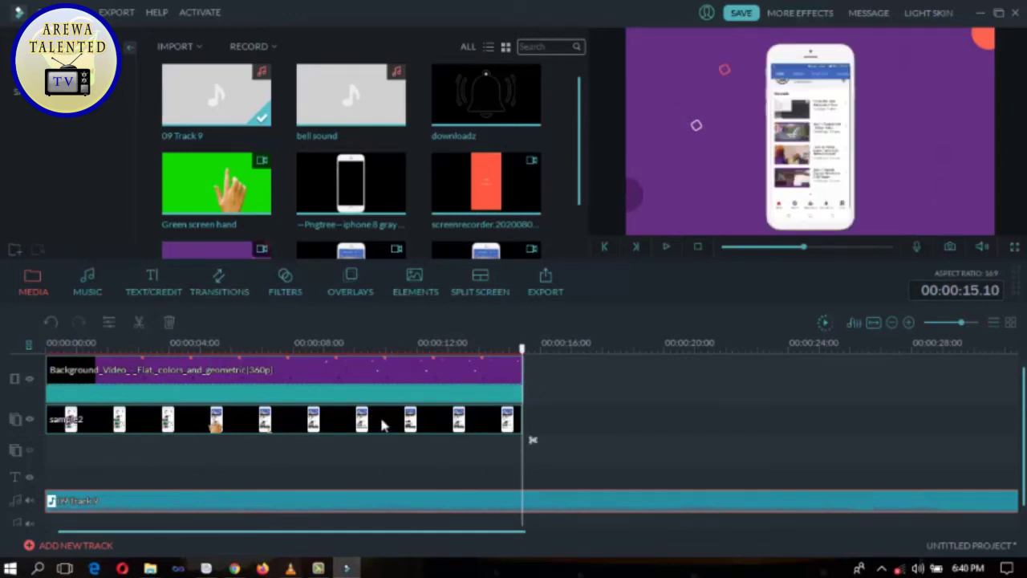
{"action": "left_click", "coordinate": [137, 324]}
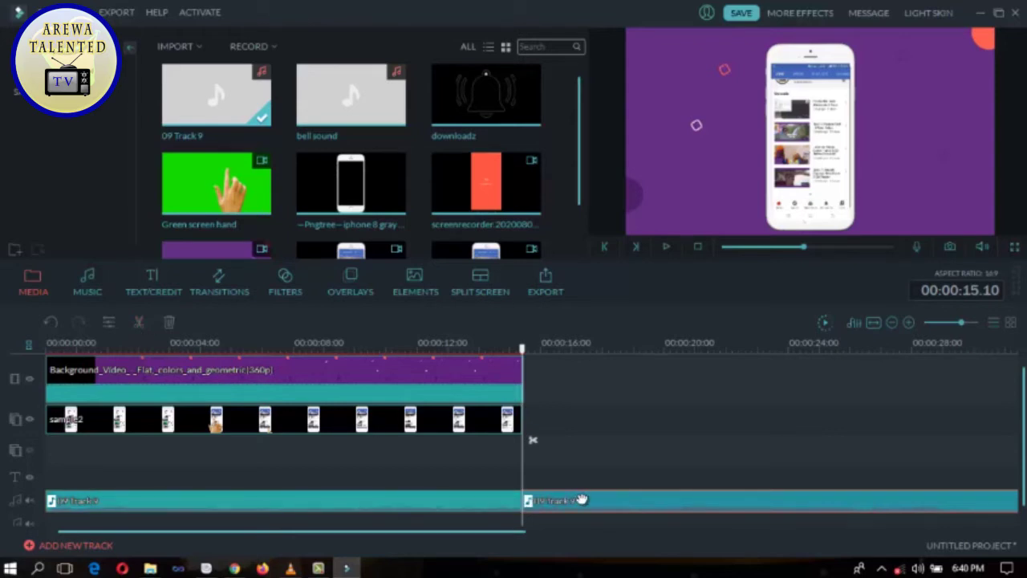
{"action": "key", "text": "Delete"}
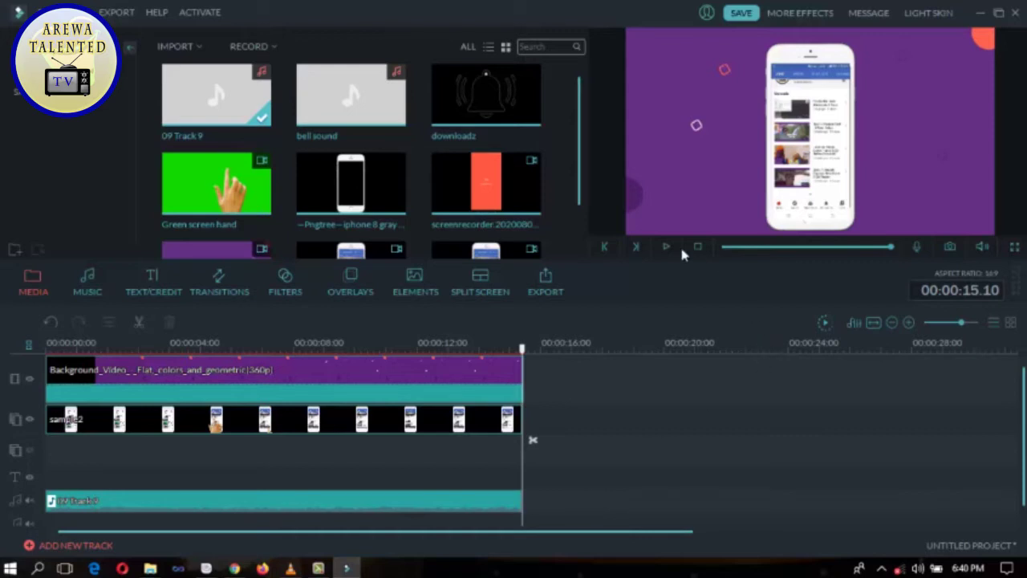
Step: Play the final seconds of the composite to check how the shortened music ends
{"action": "left_click_drag", "start_coordinate": [888, 249], "coordinate": [775, 250]}
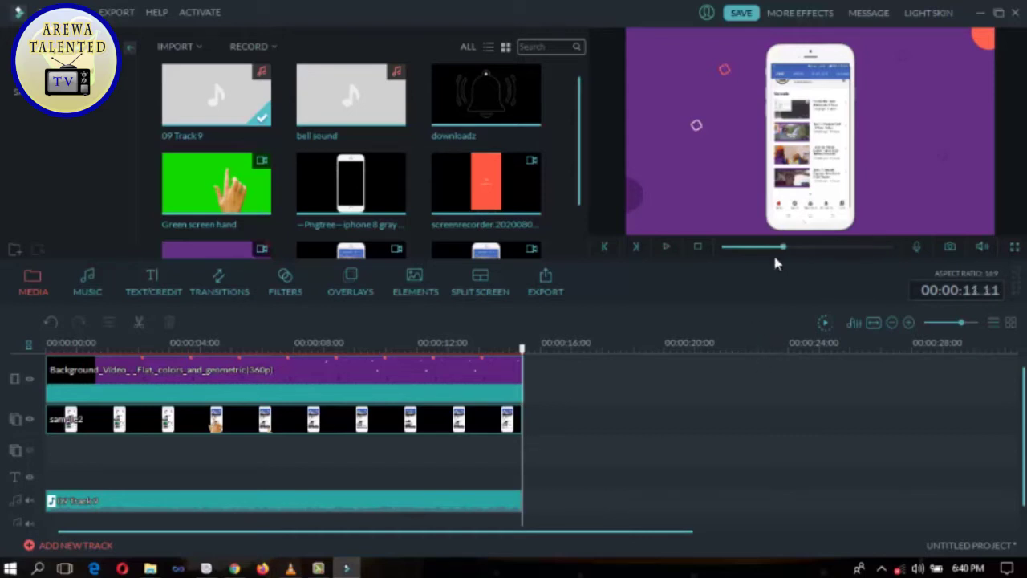
{"action": "left_click_drag", "start_coordinate": [784, 249], "coordinate": [871, 248]}
{"action": "left_click", "coordinate": [663, 249]}
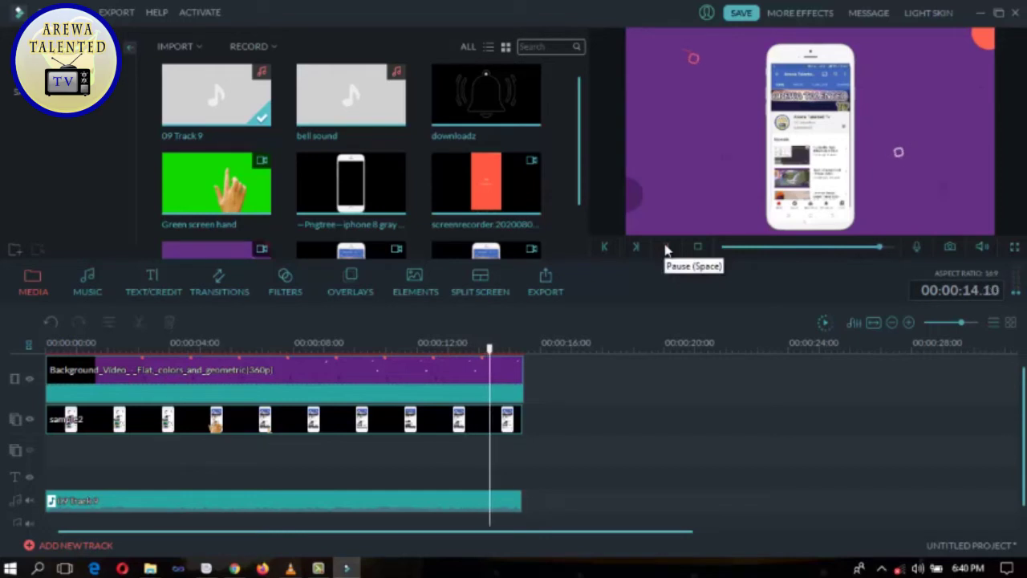
Step: Restore the removed remainder of 09 Track 9 after 00:00:15.10 and delete it again
{"action": "left_click", "coordinate": [217, 95]}
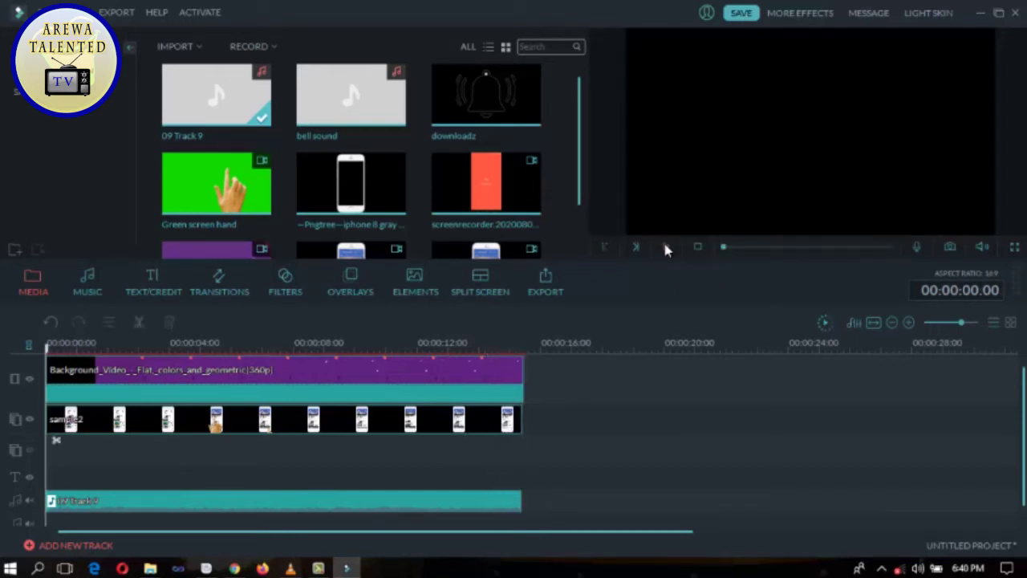
{"action": "left_click_drag", "start_coordinate": [216, 94], "coordinate": [526, 501]}
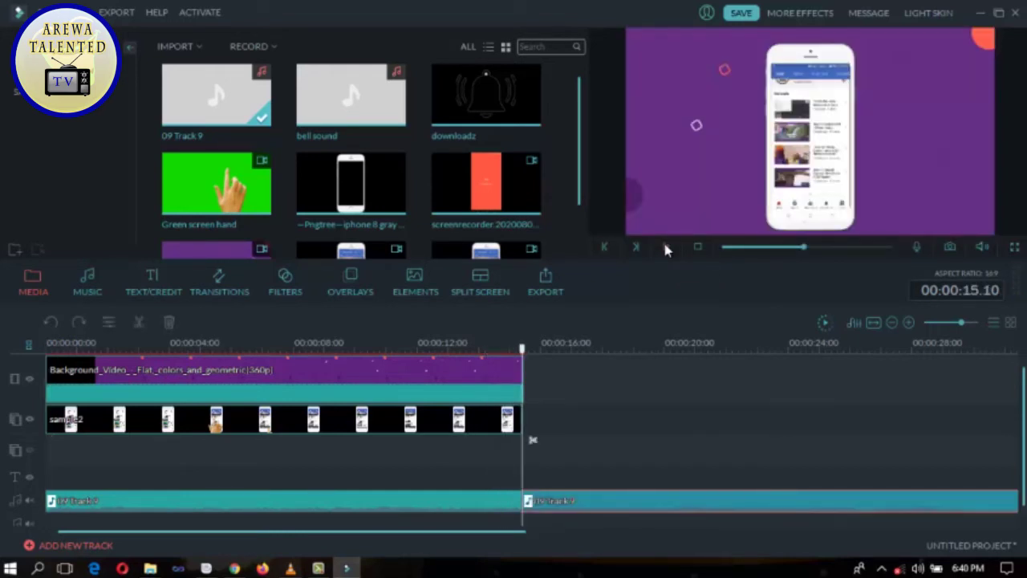
{"action": "key", "text": "Delete"}
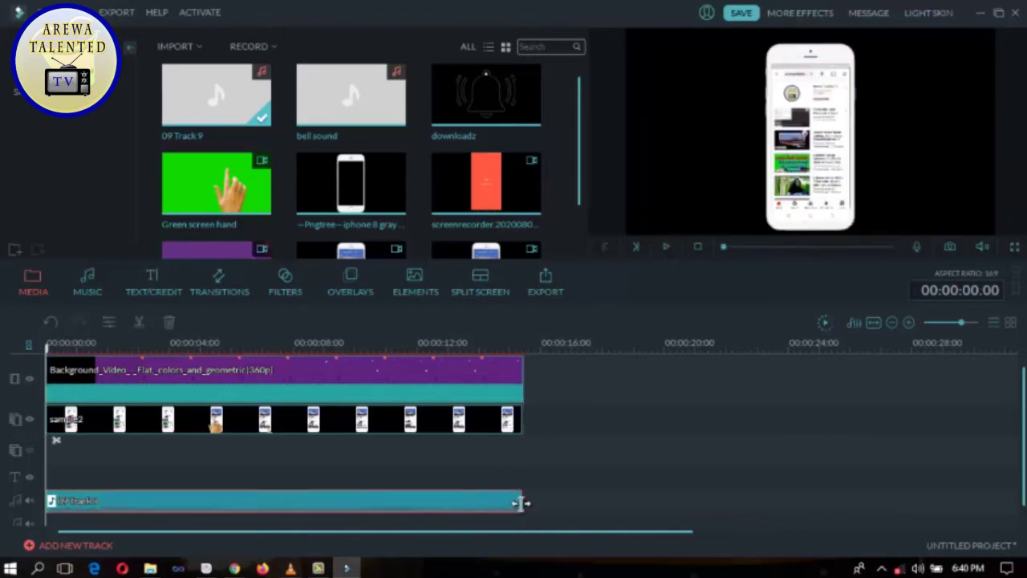
Step: Extend the end of 09 Track 9 slightly past the video clips to a duration of 00:00:15.19, and return the playhead to 00:00:15.10
{"action": "left_click_drag", "start_coordinate": [520, 503], "coordinate": [533, 502]}
{"action": "left_click_drag", "start_coordinate": [532, 350], "coordinate": [524, 361]}
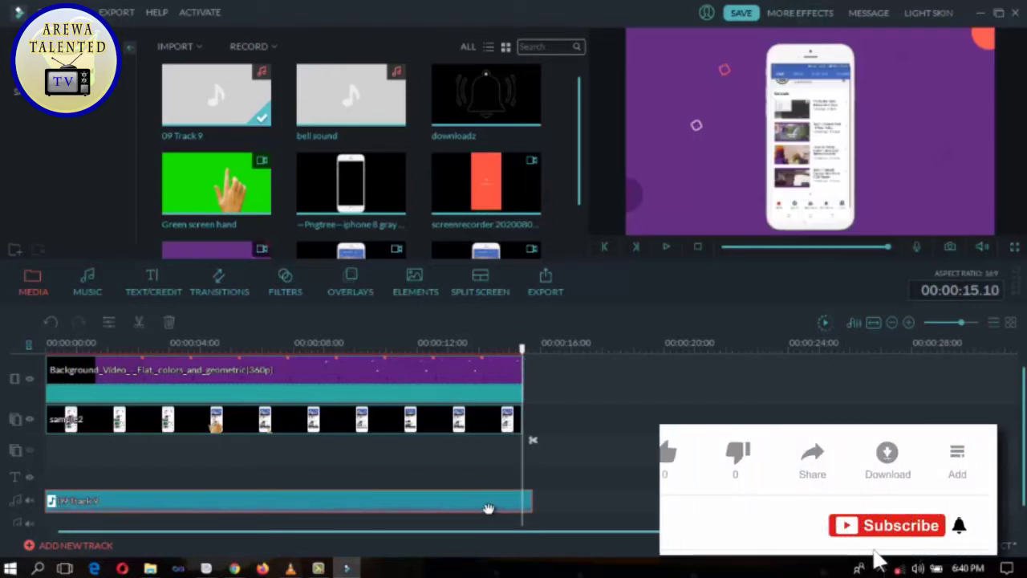
Step: Add a fade-out to the 09 Track 9 music and play the last seconds of the composite to check it
{"action": "double_click", "coordinate": [488, 508]}
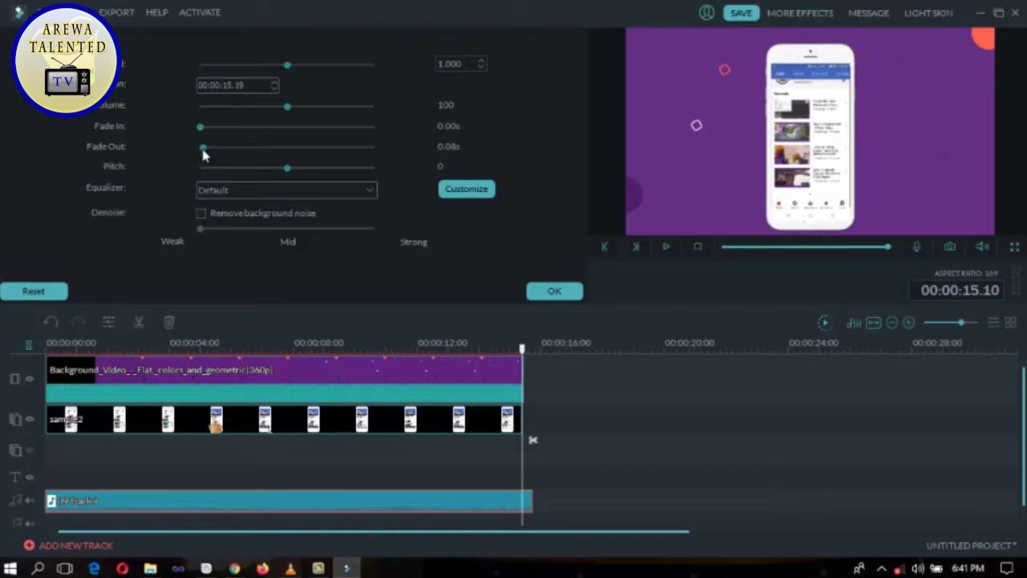
{"action": "left_click", "coordinate": [556, 292]}
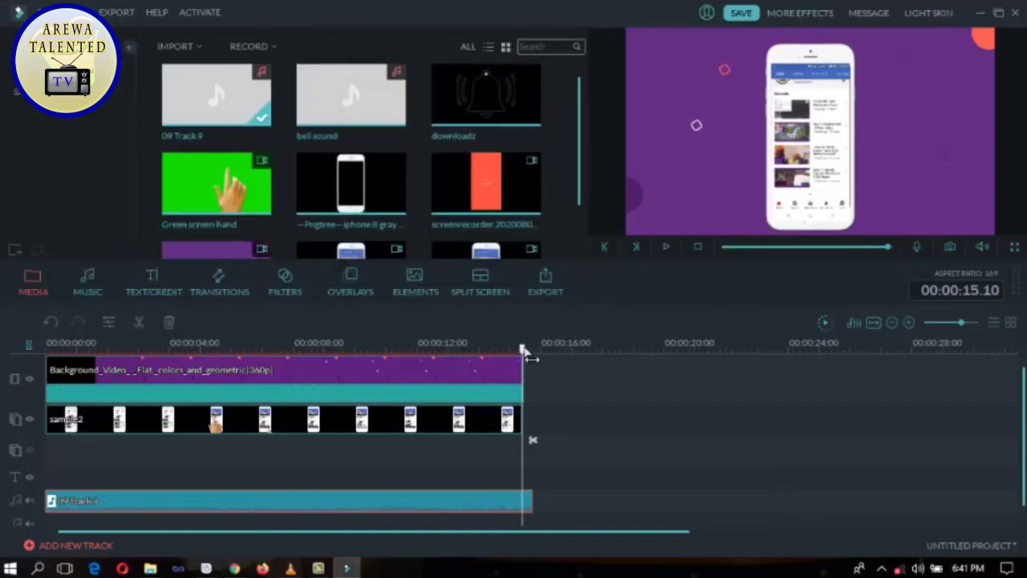
{"action": "left_click", "coordinate": [447, 367]}
{"action": "key", "text": "space"}
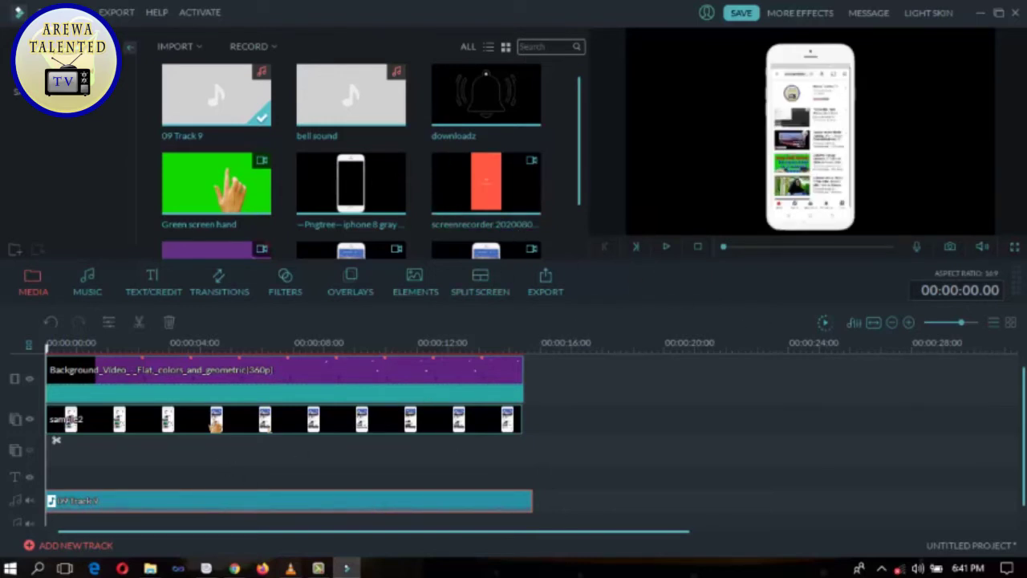
Step: Play the composite from the start and stop at 00:00:04.16, where the hand taps the phone
{"action": "scroll", "coordinate": [1023, 433], "scroll_direction": "down", "scroll_amount": 1}
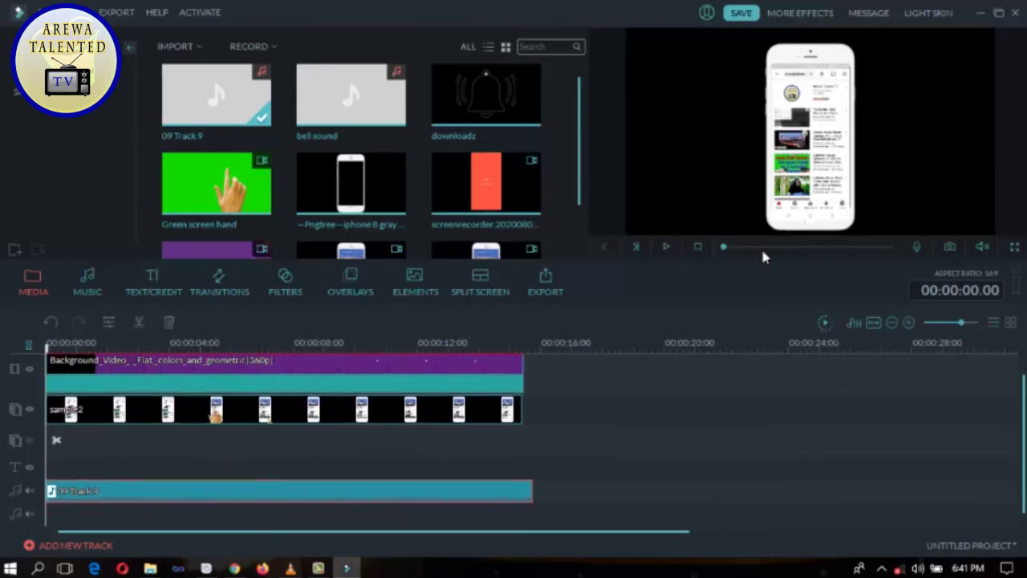
{"action": "left_click", "coordinate": [665, 250]}
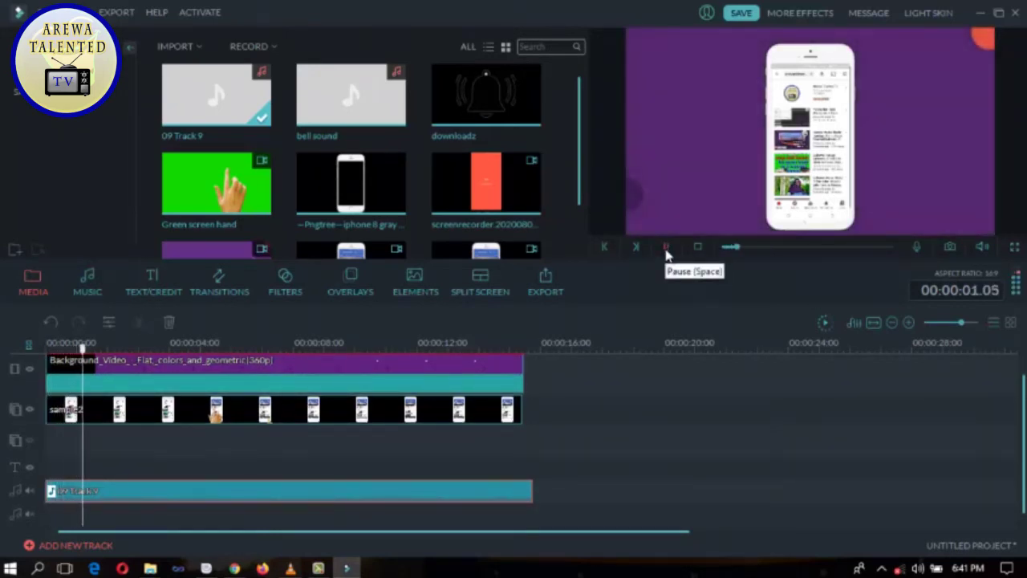
{"action": "left_click", "coordinate": [665, 249]}
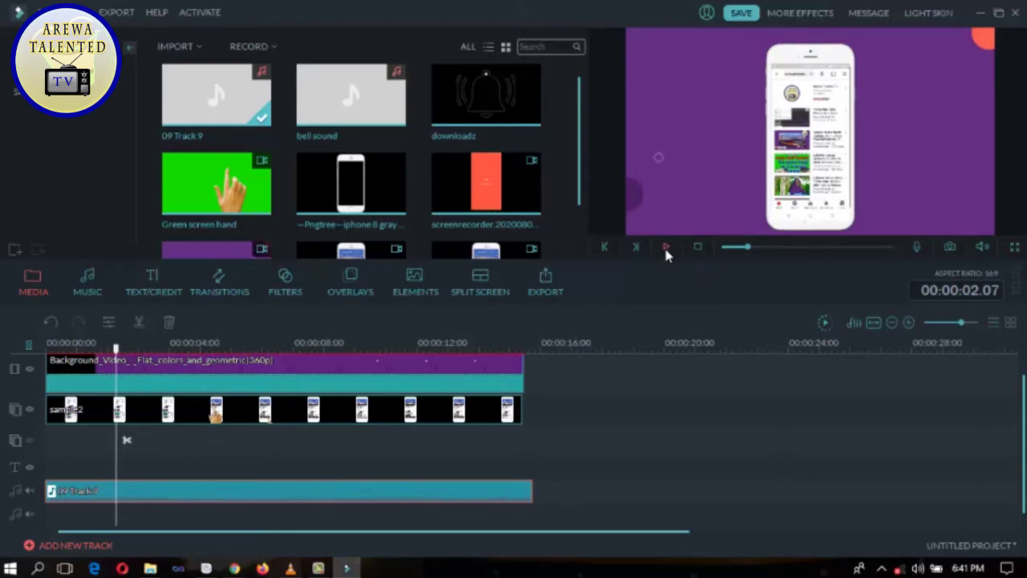
{"action": "left_click", "coordinate": [666, 249]}
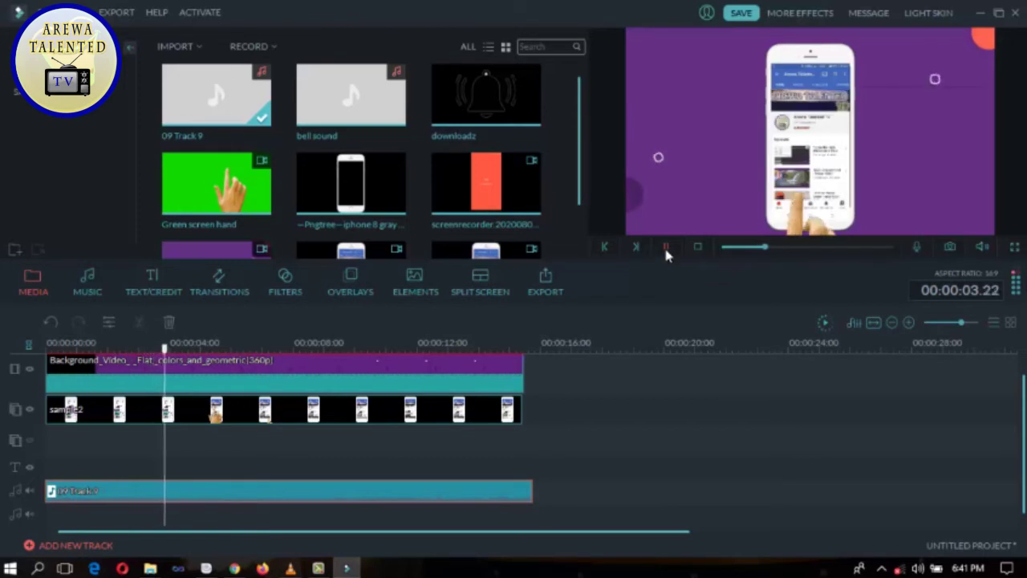
{"action": "left_click", "coordinate": [665, 249]}
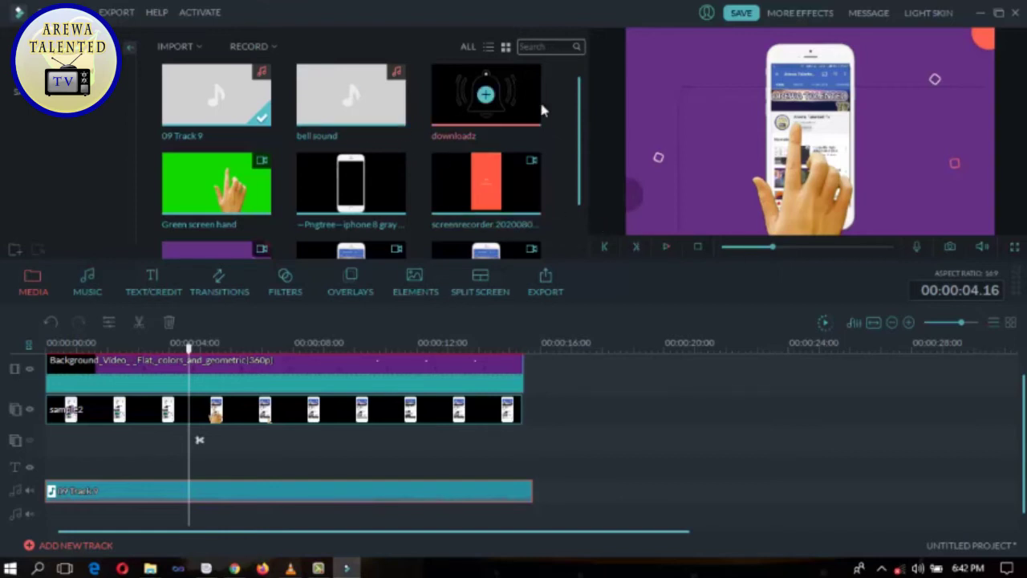
Step: Browse the title presets and add Title 2 to the text track at 00:00:04.16
{"action": "left_click", "coordinate": [150, 292]}
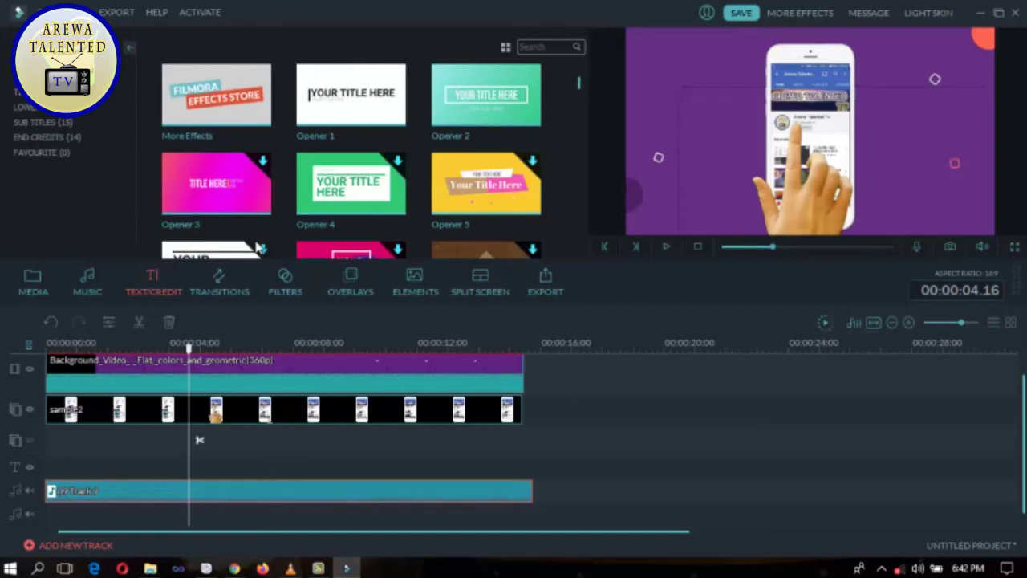
{"action": "scroll", "coordinate": [577, 76], "scroll_direction": "down", "scroll_amount": 3}
{"action": "scroll", "coordinate": [579, 90], "scroll_direction": "down", "scroll_amount": 2}
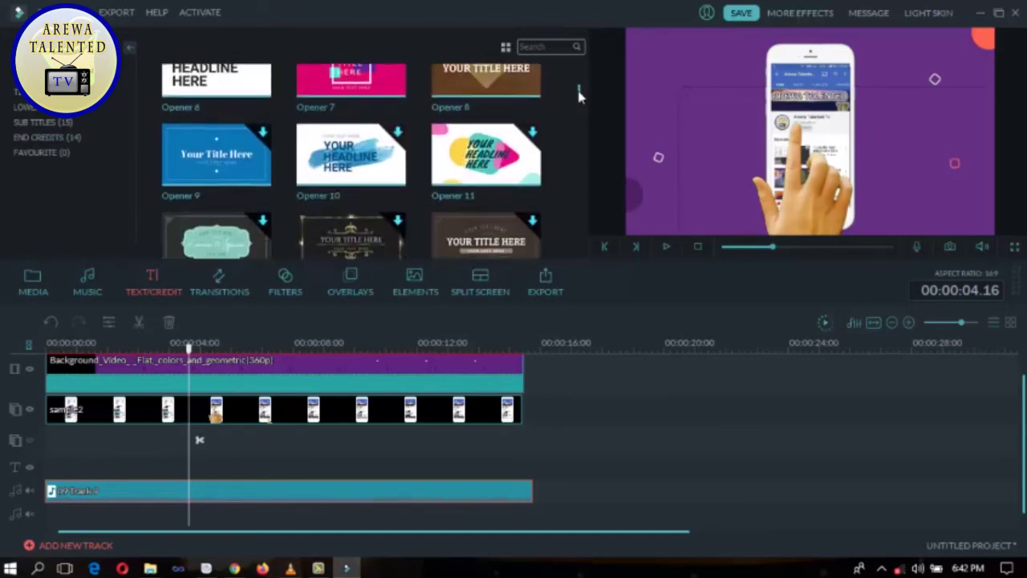
{"action": "scroll", "coordinate": [579, 97], "scroll_direction": "down", "scroll_amount": 5}
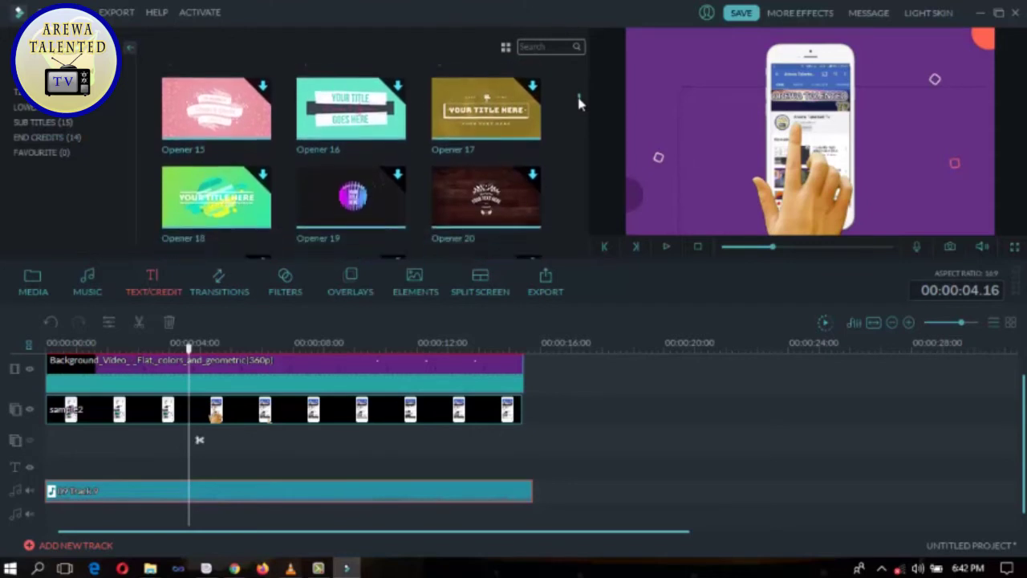
{"action": "scroll", "coordinate": [580, 104], "scroll_direction": "down", "scroll_amount": 3}
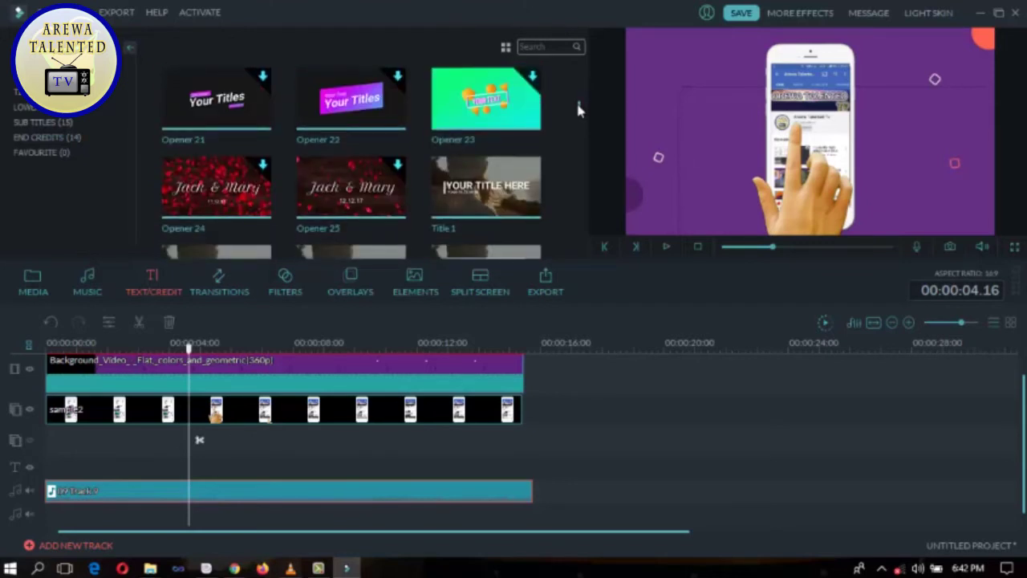
{"action": "scroll", "coordinate": [579, 105], "scroll_direction": "up", "scroll_amount": 3}
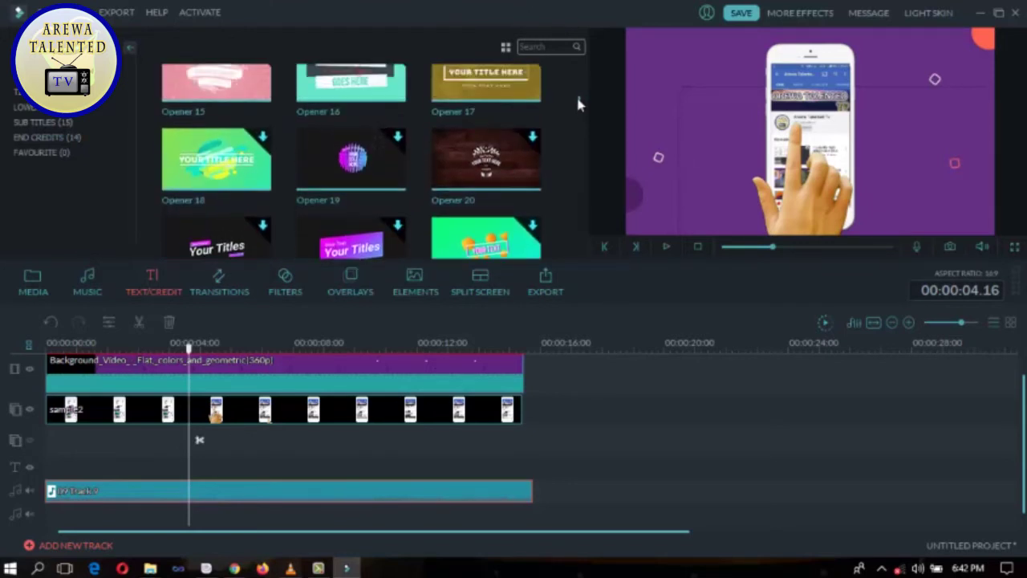
{"action": "scroll", "coordinate": [579, 101], "scroll_direction": "up", "scroll_amount": 2}
{"action": "scroll", "coordinate": [578, 105], "scroll_direction": "down", "scroll_amount": 3}
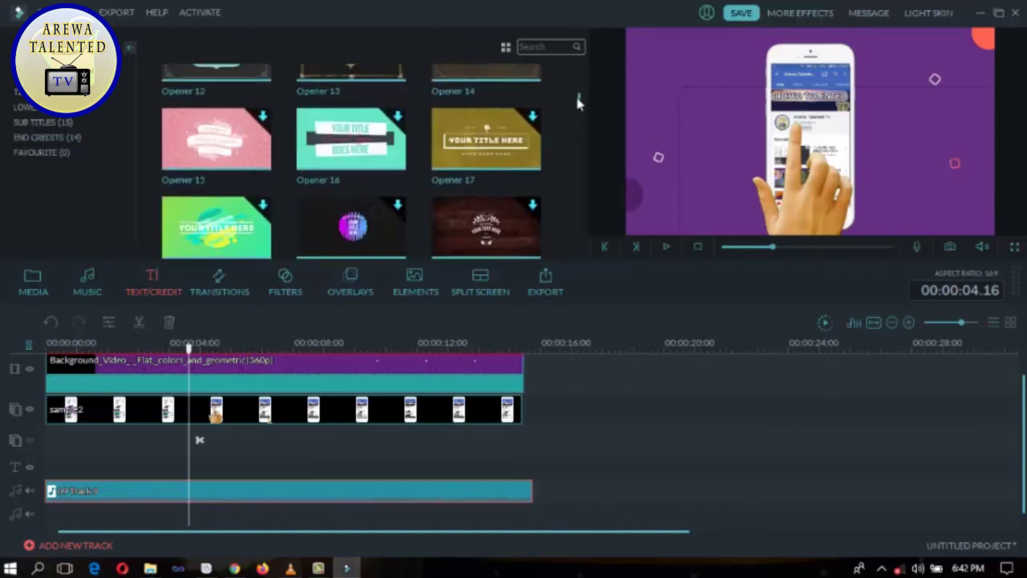
{"action": "scroll", "coordinate": [577, 108], "scroll_direction": "down", "scroll_amount": 3}
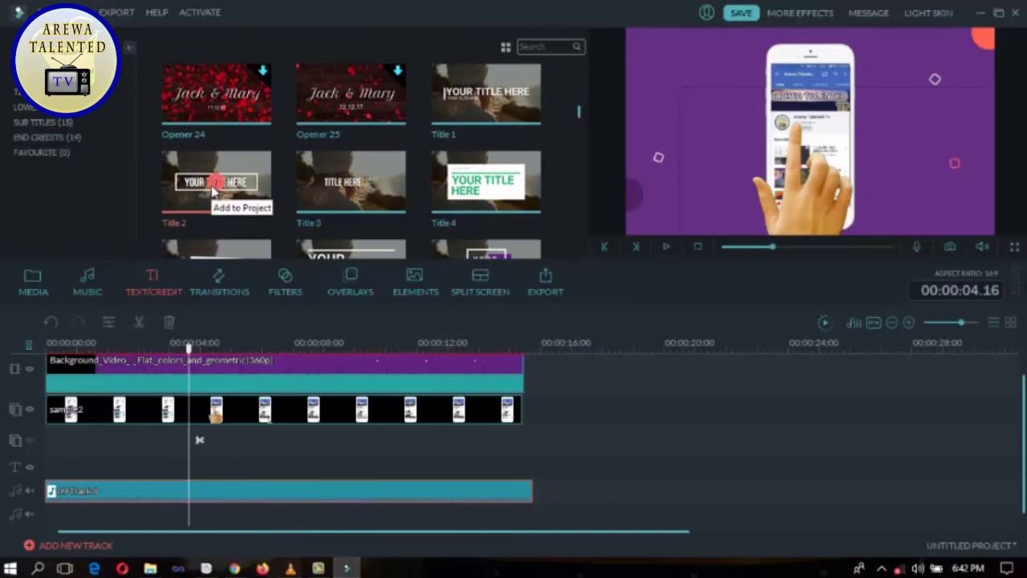
{"action": "left_click", "coordinate": [216, 183]}
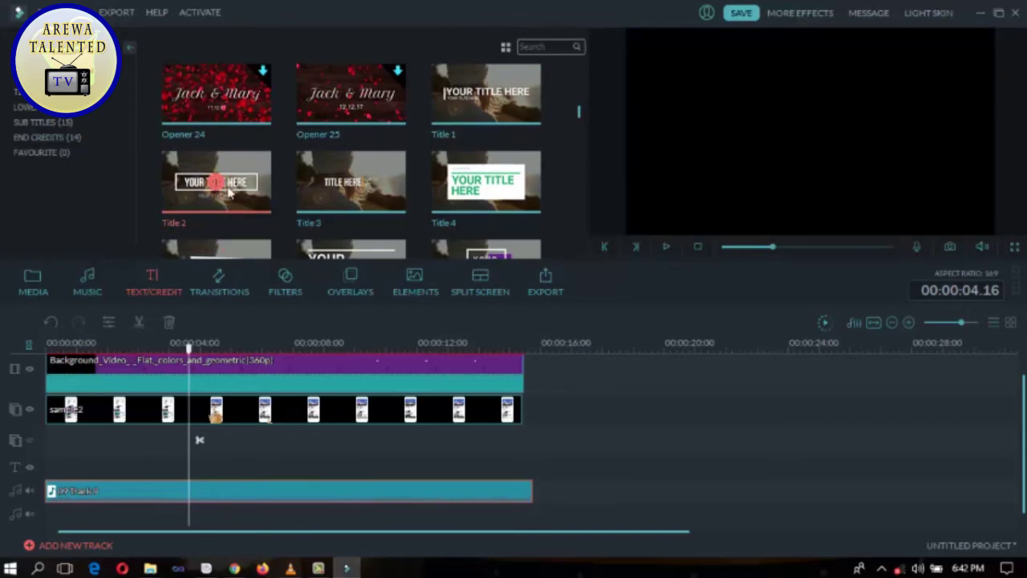
{"action": "left_click", "coordinate": [215, 184]}
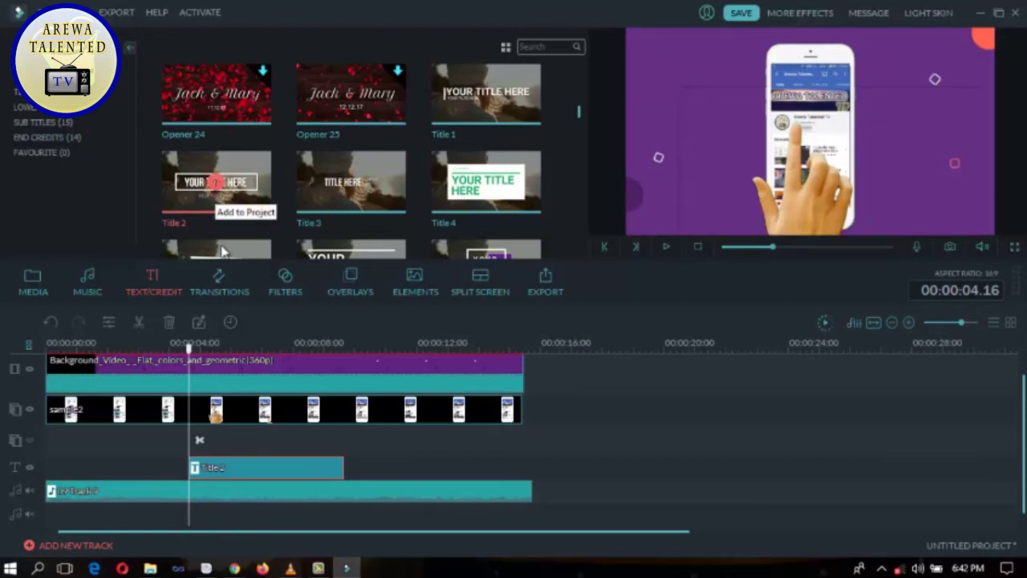
Step: Preview the title up to 00:00:05.24 and replace its headline text with SUBSCRIBE
{"action": "left_click", "coordinate": [663, 249]}
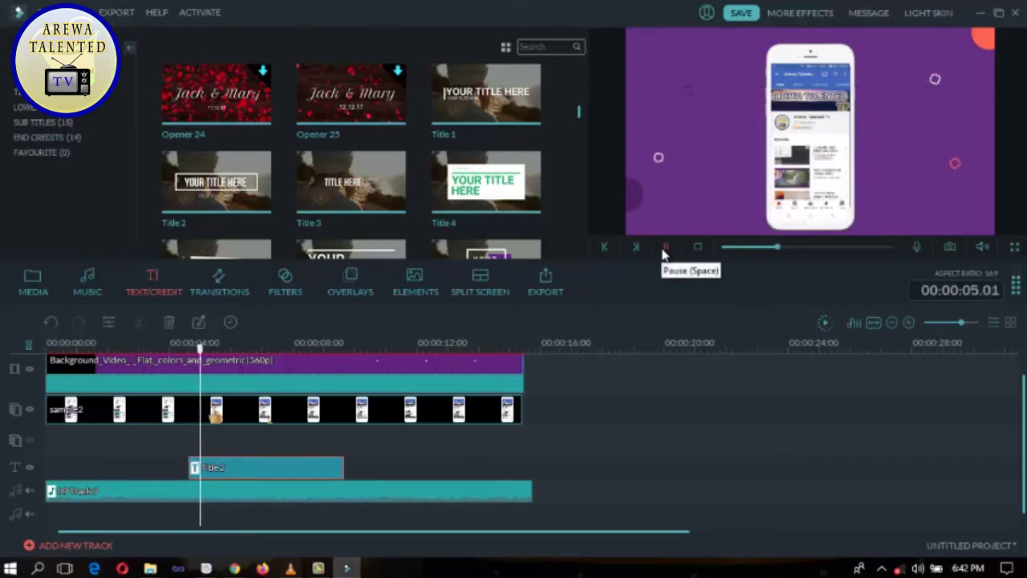
{"action": "left_click", "coordinate": [665, 248]}
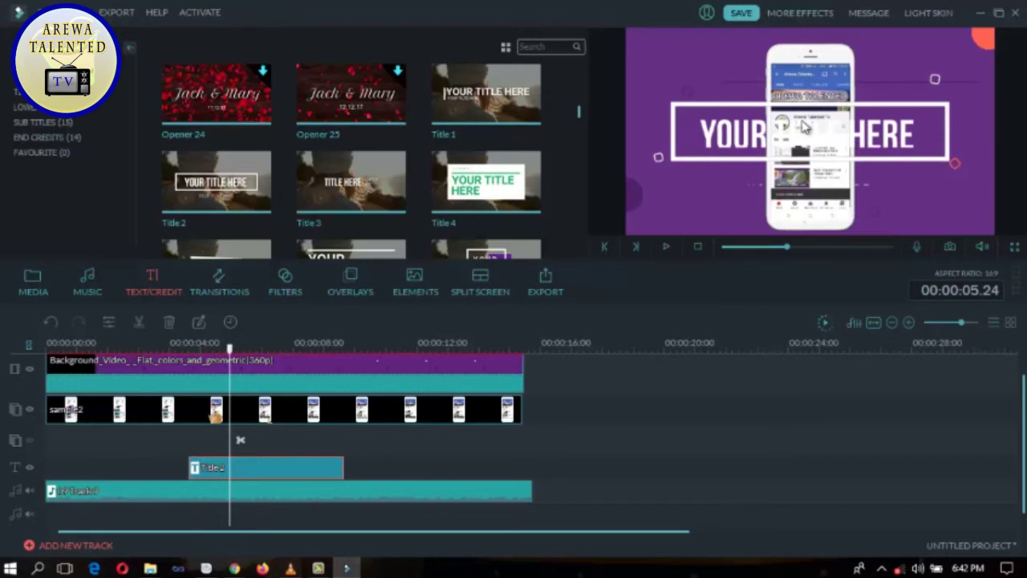
{"action": "double_click", "coordinate": [247, 469]}
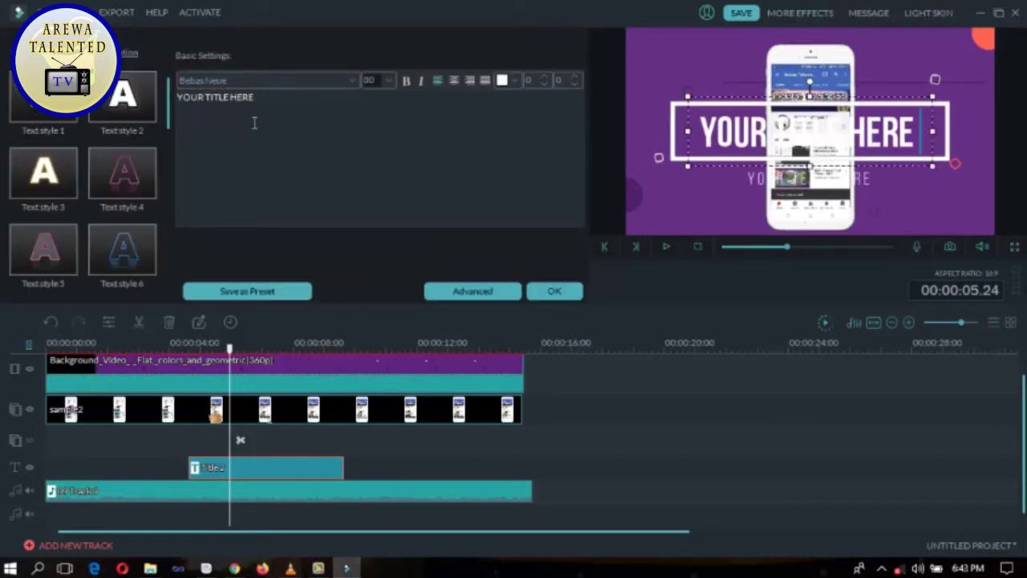
{"action": "key", "text": "ctrl+a"}
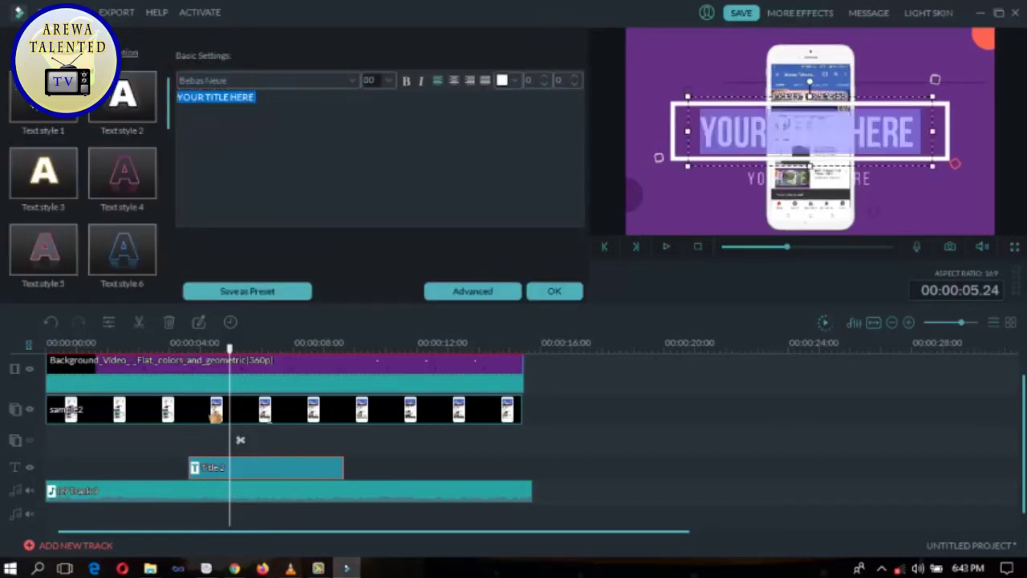
{"action": "key", "text": "BackSpace"}
{"action": "type", "text": "S"}
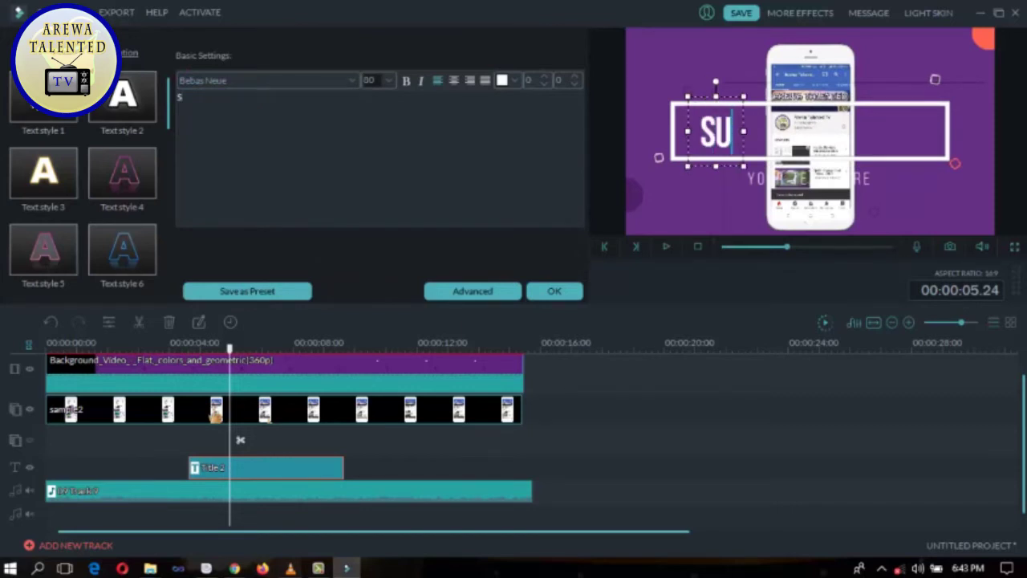
{"action": "type", "text": "UBSCRIBE"}
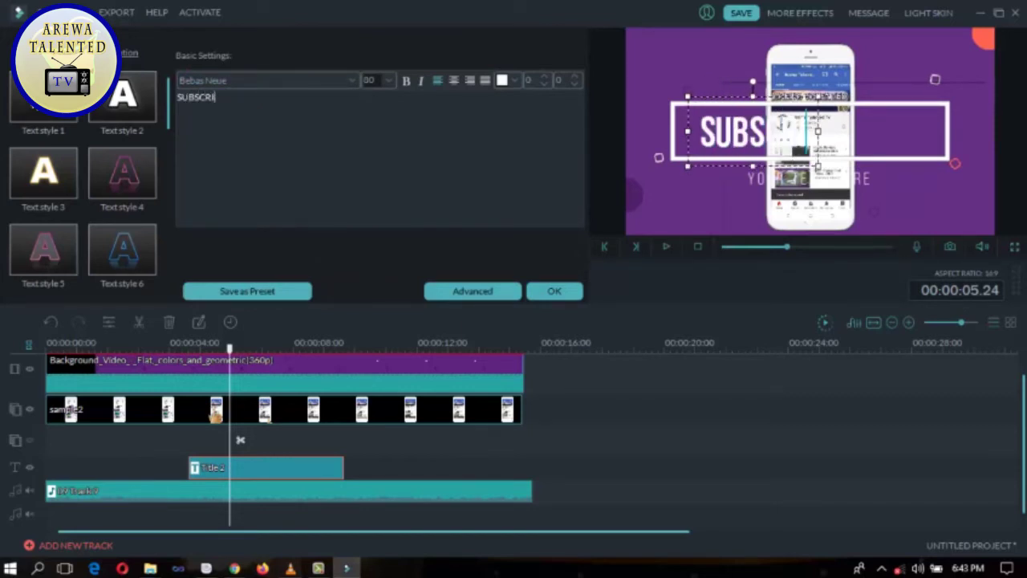
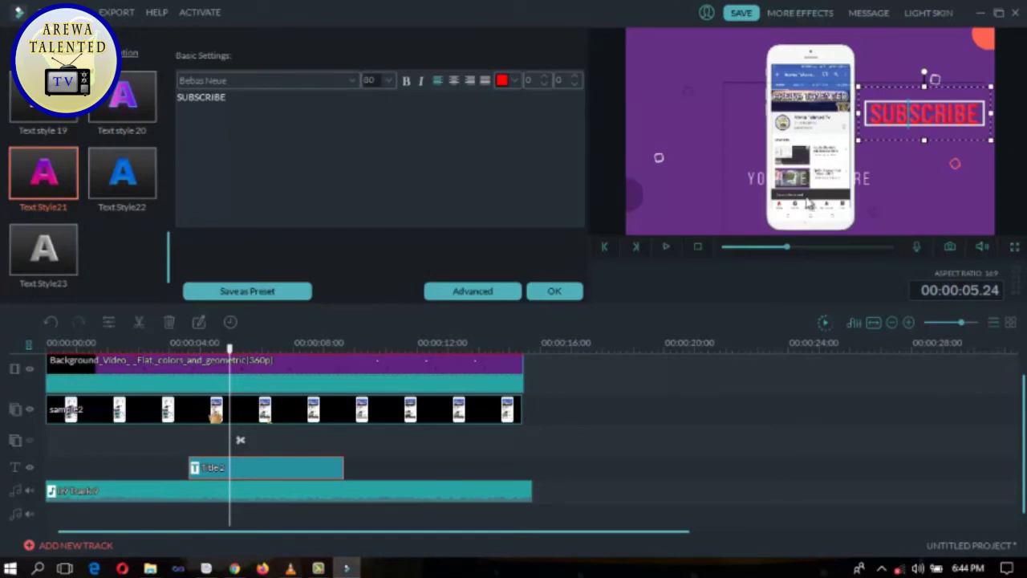
Step: Move the SUBSCRIBE text out of its white frame, over the phone's upper part, and widen the frame slightly toward the phone
{"action": "left_click", "coordinate": [897, 211]}
{"action": "left_click", "coordinate": [986, 135]}
{"action": "left_click", "coordinate": [866, 105]}
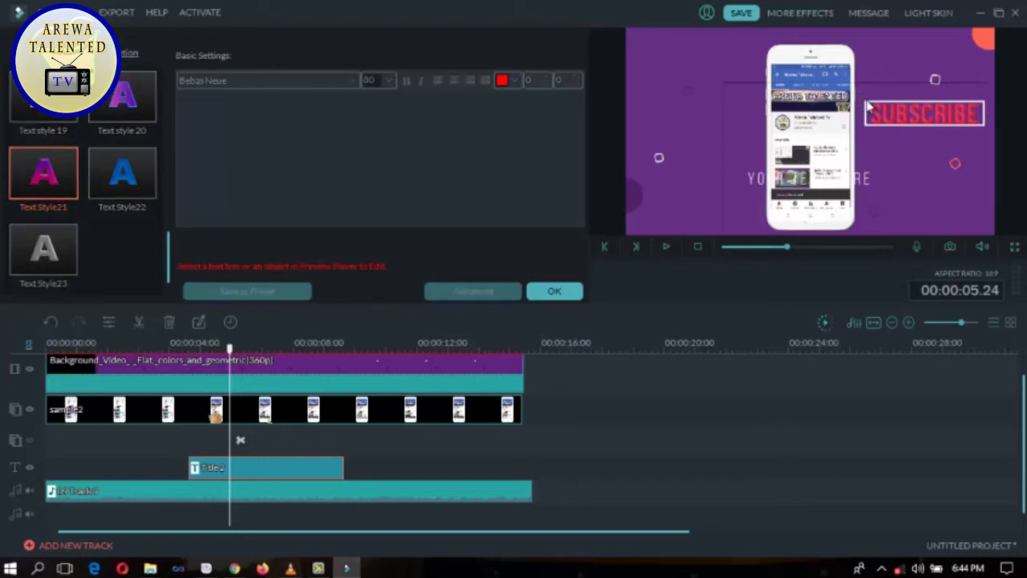
{"action": "left_click", "coordinate": [868, 106]}
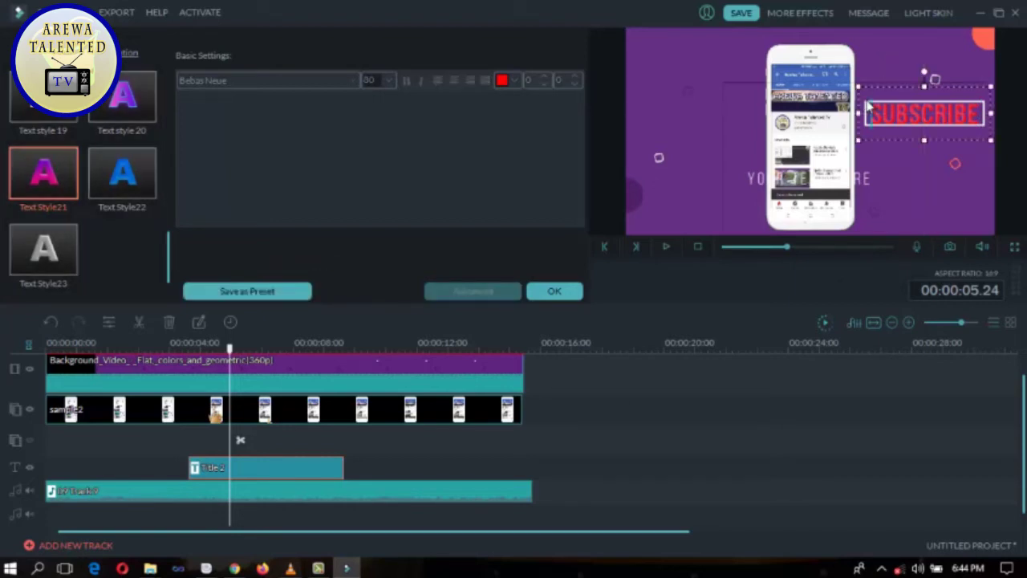
{"action": "left_click", "coordinate": [922, 182]}
{"action": "left_click", "coordinate": [868, 120]}
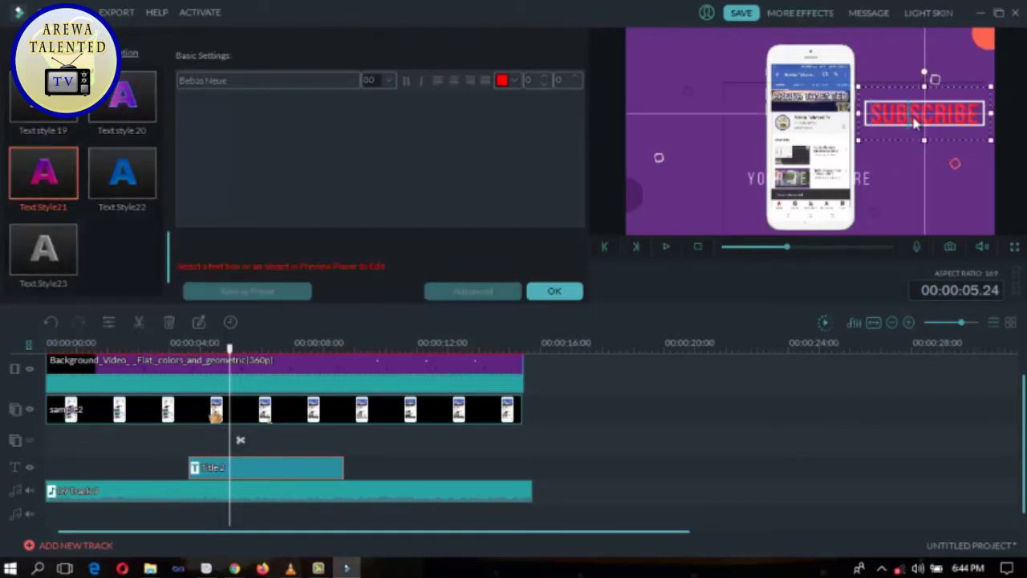
{"action": "left_click_drag", "start_coordinate": [923, 112], "coordinate": [863, 83]}
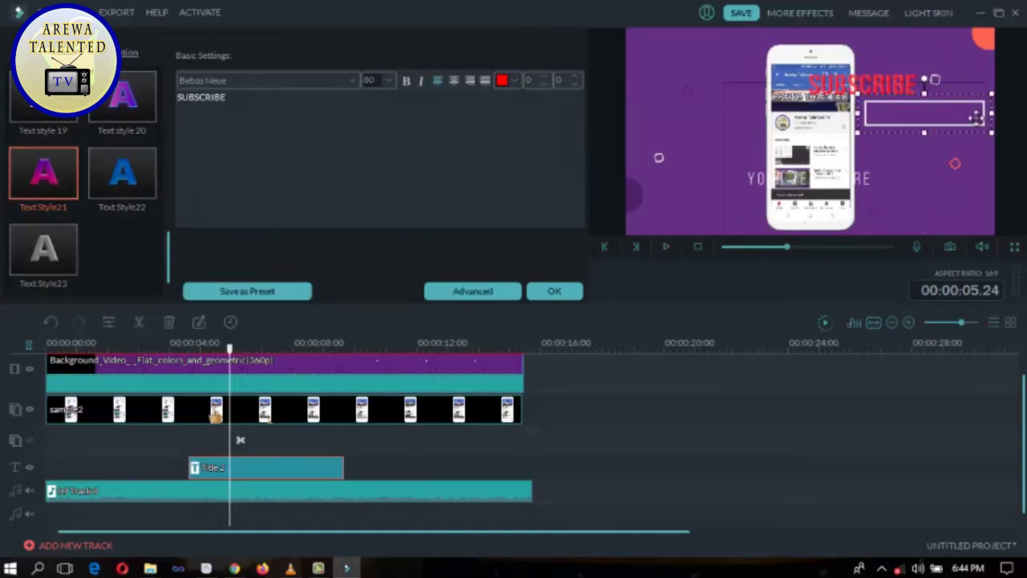
{"action": "left_click", "coordinate": [983, 122]}
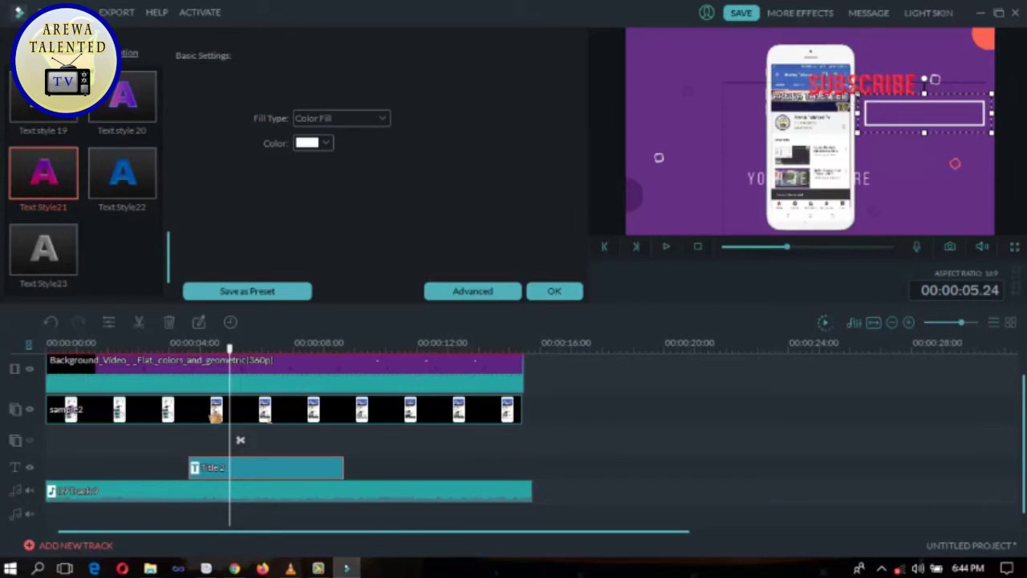
{"action": "left_click_drag", "start_coordinate": [853, 96], "coordinate": [848, 94]}
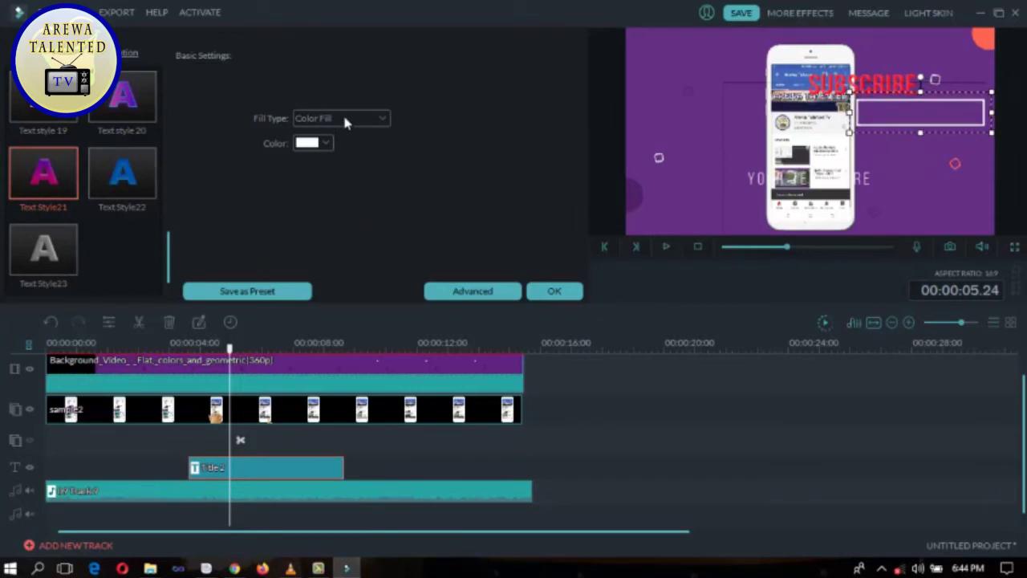
Step: Give the title's rectangular frame a solid Color Fill in yellow-green
{"action": "left_click", "coordinate": [375, 118]}
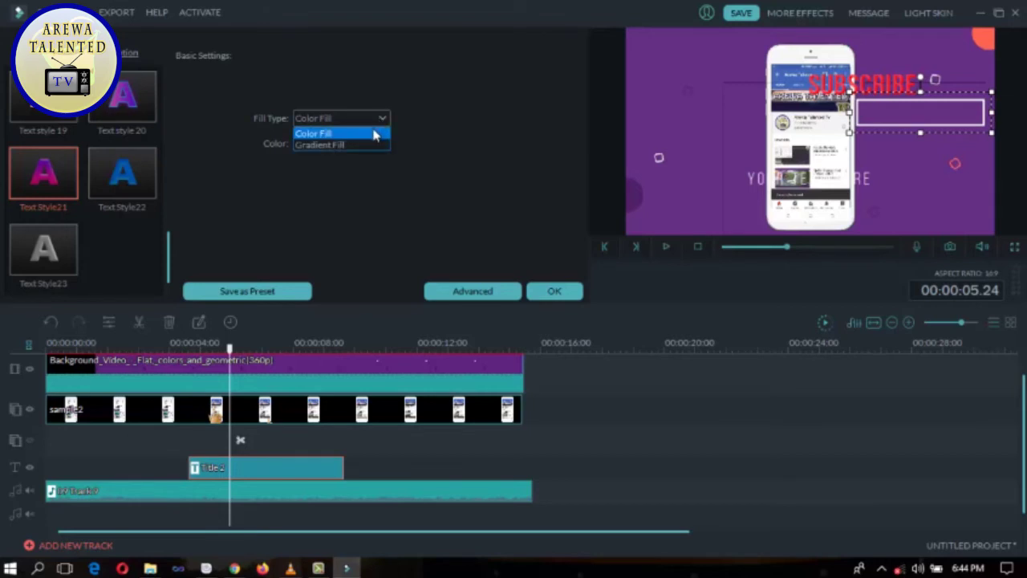
{"action": "left_click", "coordinate": [375, 134]}
{"action": "left_click", "coordinate": [313, 143]}
{"action": "left_click", "coordinate": [333, 195]}
{"action": "left_click", "coordinate": [323, 149]}
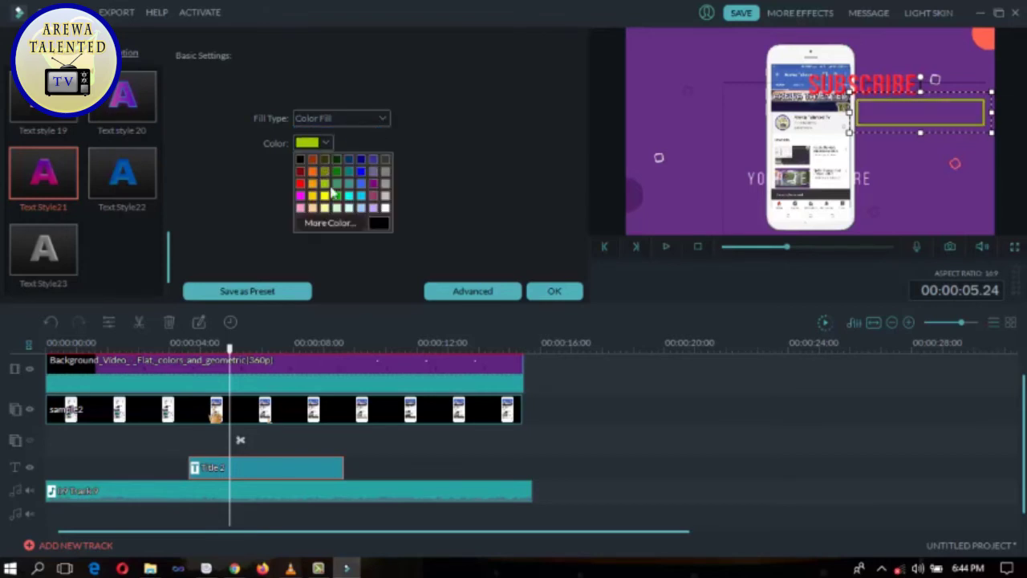
Step: Change the title frame's fill to a Gradient Fill from blue to white
{"action": "left_click", "coordinate": [349, 115]}
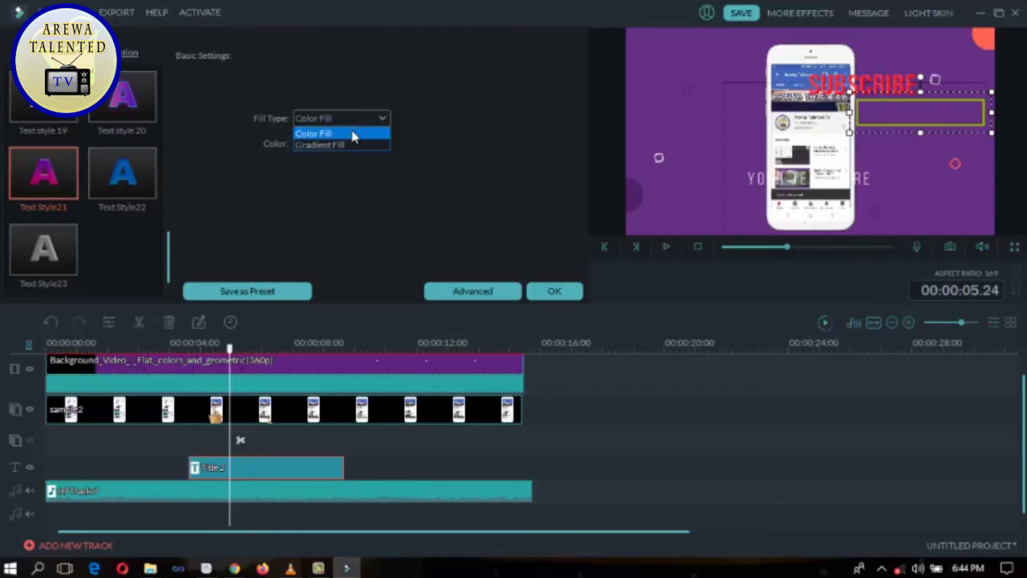
{"action": "left_click", "coordinate": [350, 147]}
{"action": "left_click", "coordinate": [351, 146]}
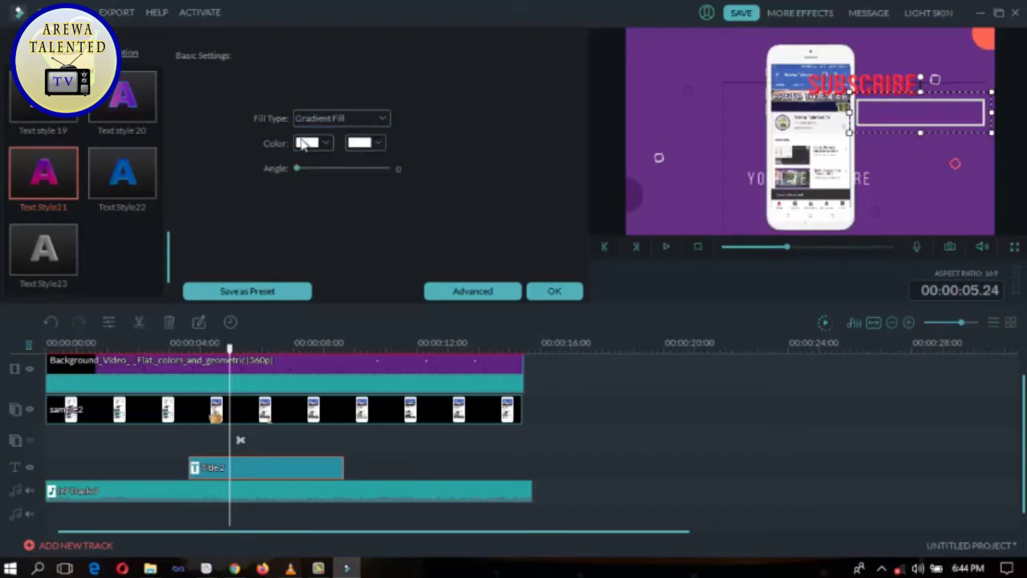
{"action": "left_click", "coordinate": [324, 144]}
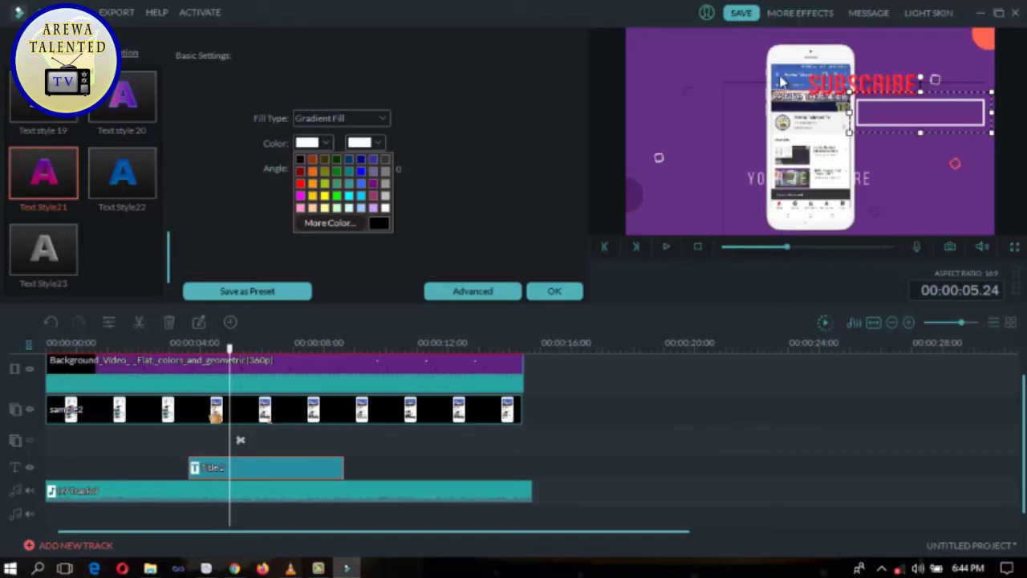
{"action": "left_click", "coordinate": [360, 171]}
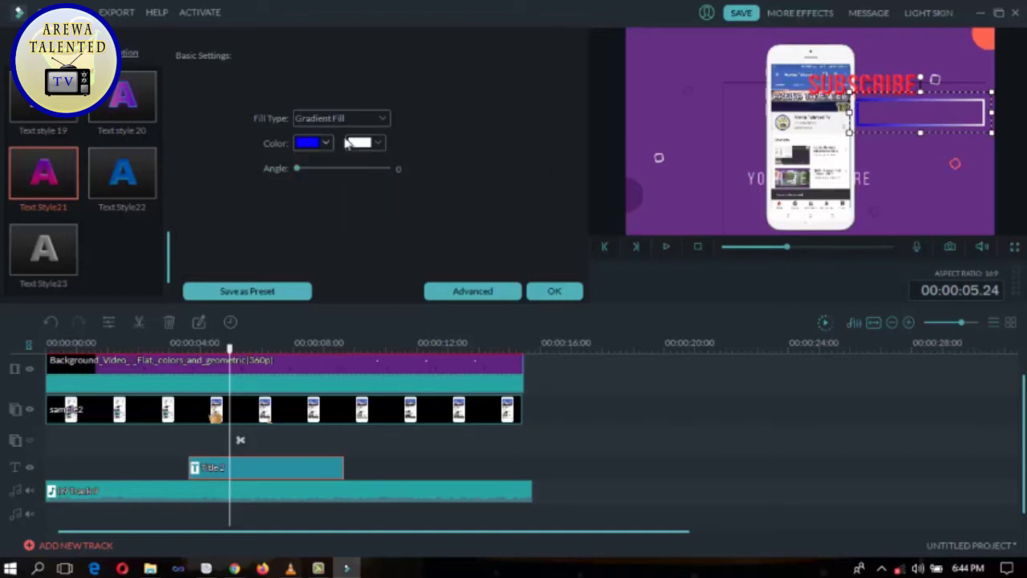
{"action": "left_click", "coordinate": [377, 142]}
{"action": "left_click", "coordinate": [353, 171]}
{"action": "left_click", "coordinate": [379, 146]}
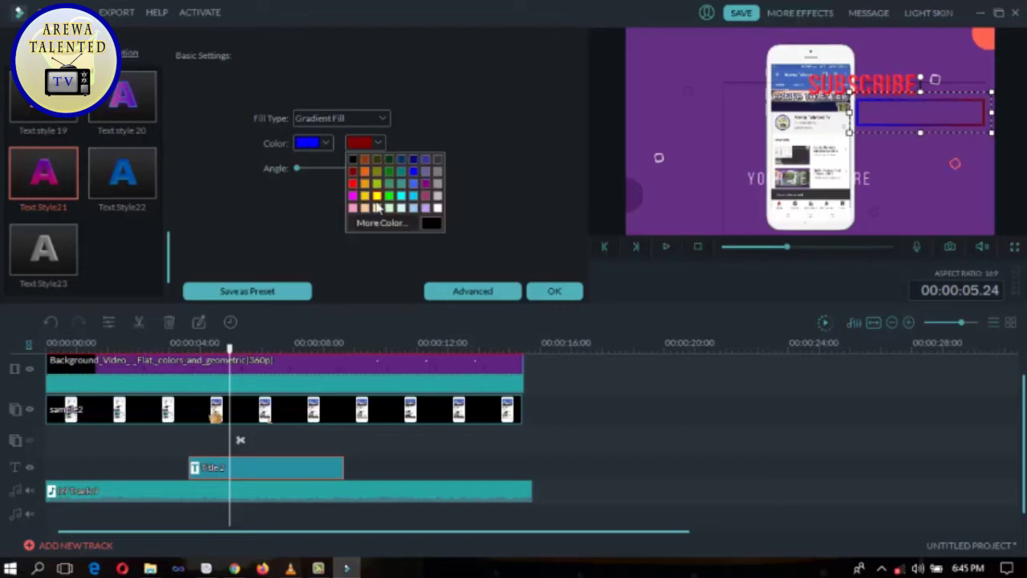
{"action": "left_click", "coordinate": [437, 208]}
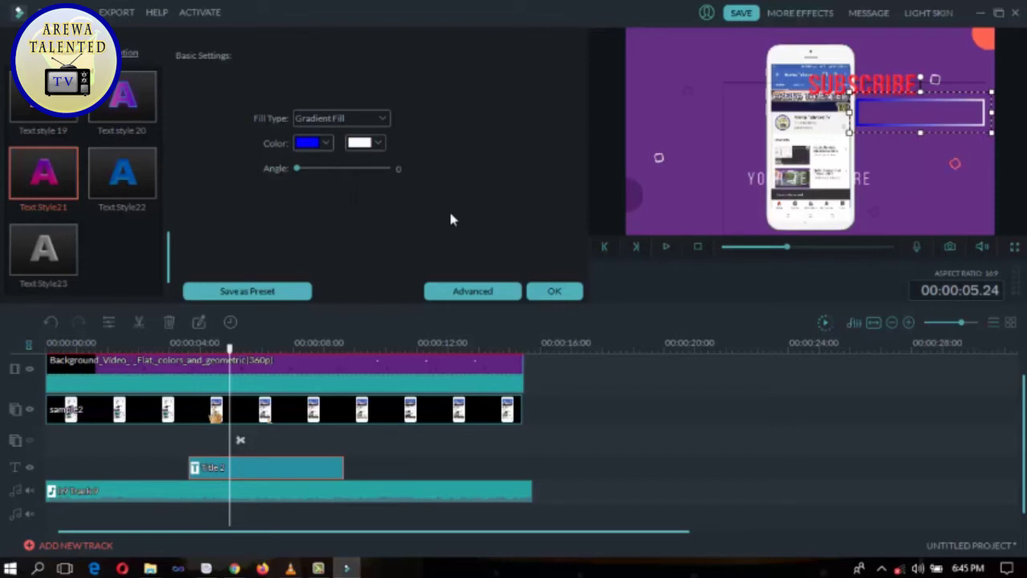
Step: Move the SUBSCRIBE text off the phone and center it inside the gradient frame
{"action": "left_click", "coordinate": [648, 113]}
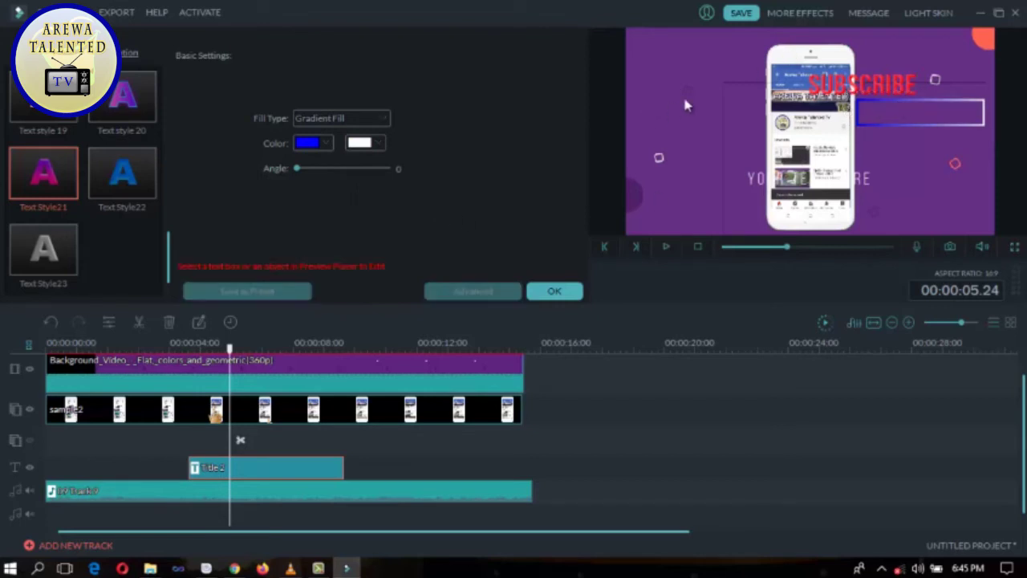
{"action": "left_click", "coordinate": [863, 83]}
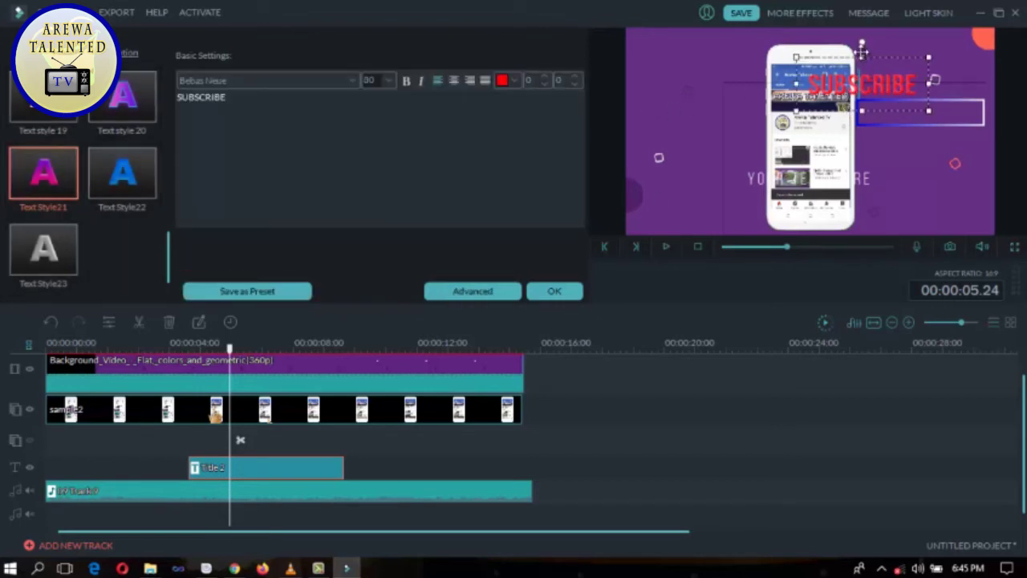
{"action": "left_click_drag", "start_coordinate": [861, 50], "coordinate": [920, 79]}
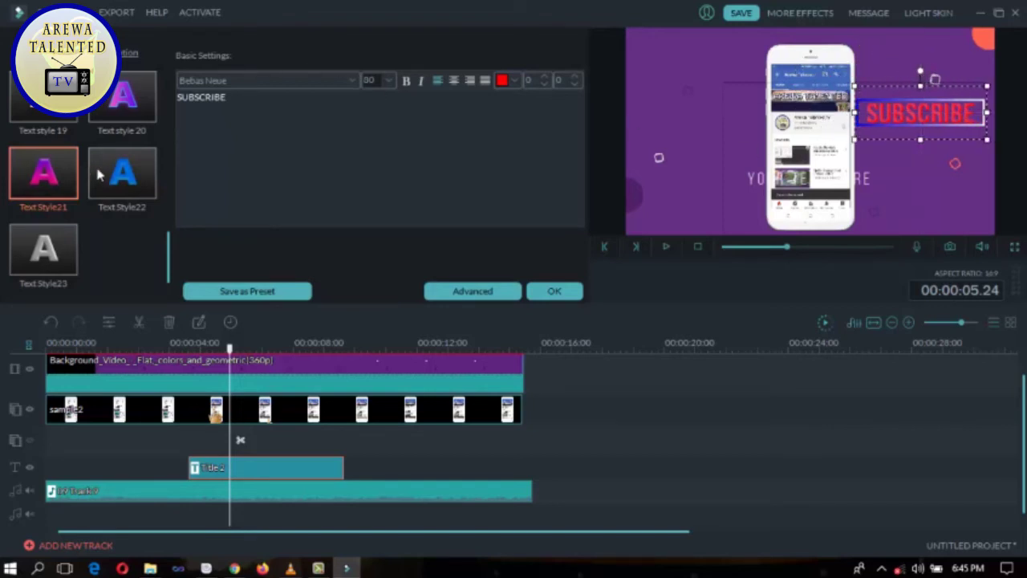
Step: Try several text style presets on the SUBSCRIBE text and apply Text style 16
{"action": "left_click", "coordinate": [121, 100]}
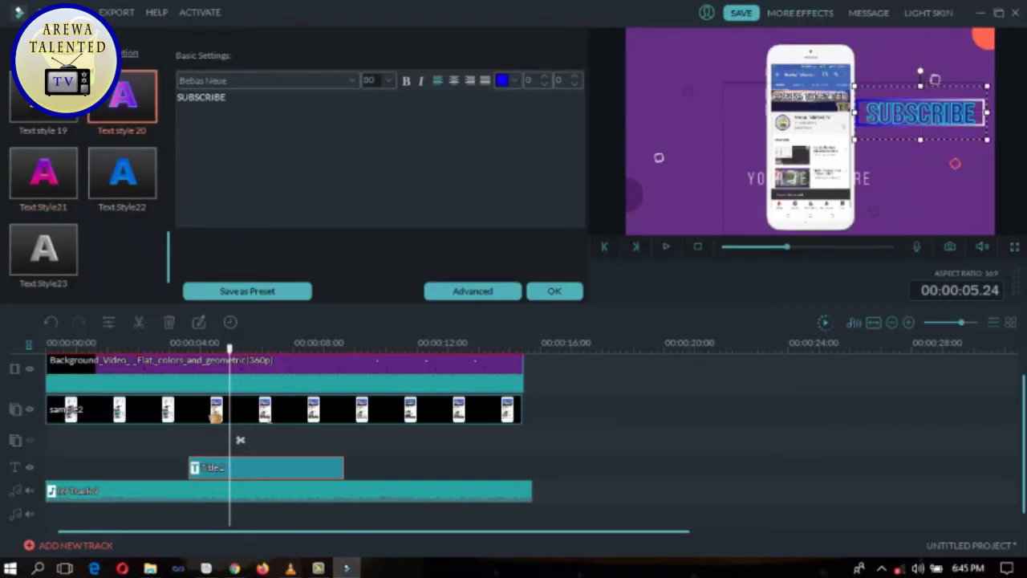
{"action": "left_click_drag", "start_coordinate": [167, 259], "coordinate": [167, 202]}
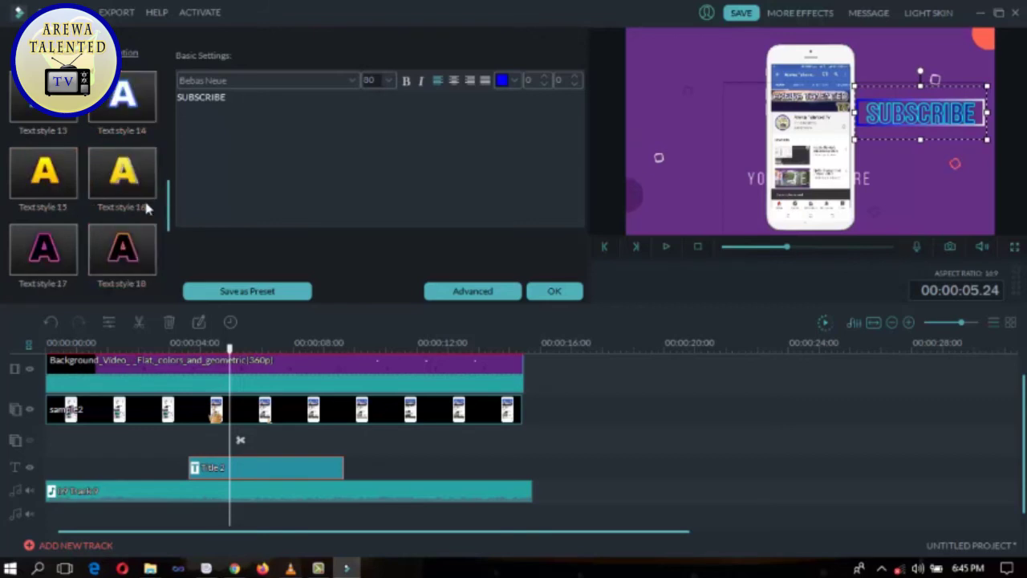
{"action": "left_click", "coordinate": [120, 201]}
{"action": "left_click", "coordinate": [50, 199]}
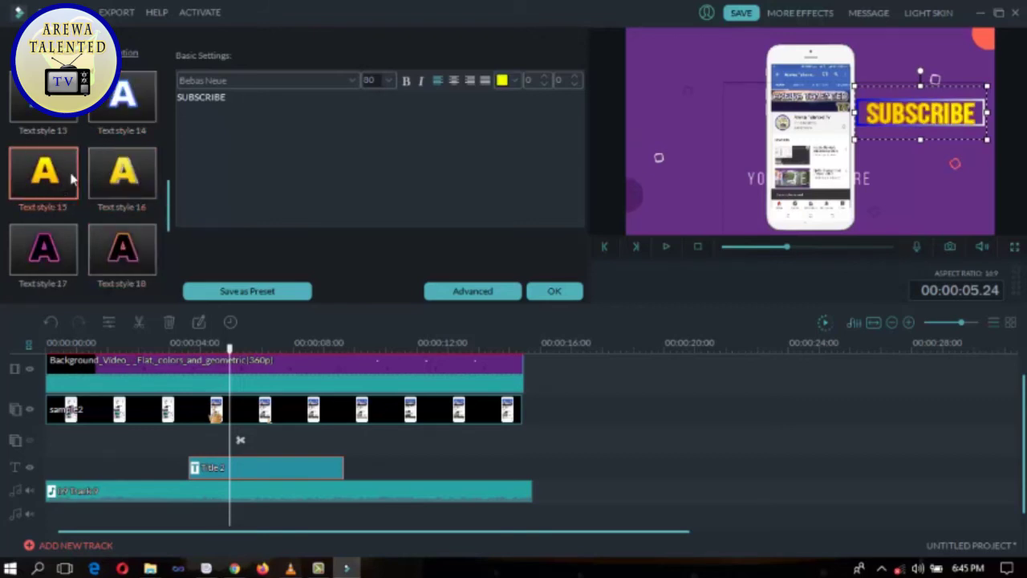
{"action": "left_click", "coordinate": [98, 118]}
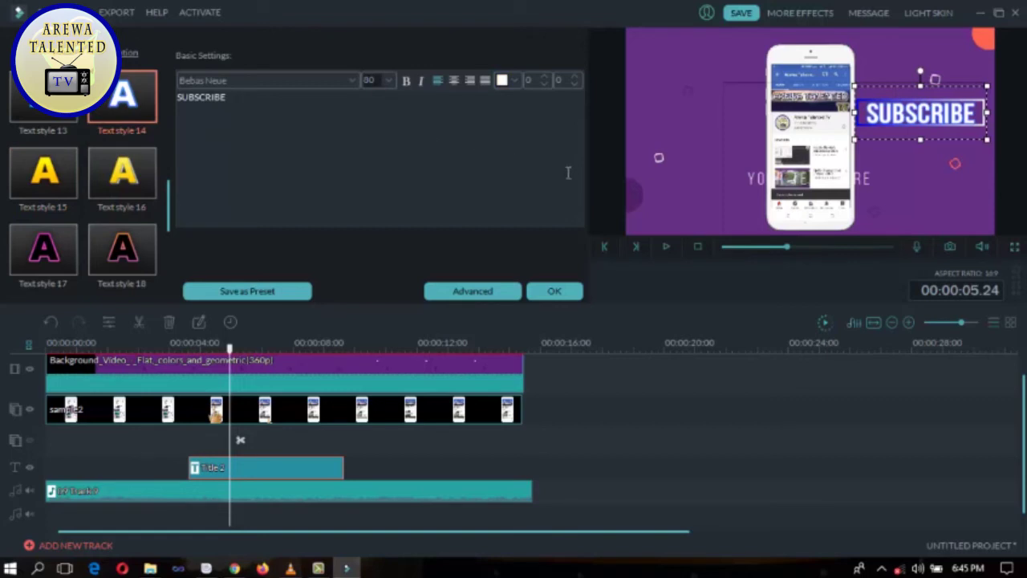
{"action": "left_click", "coordinate": [132, 199]}
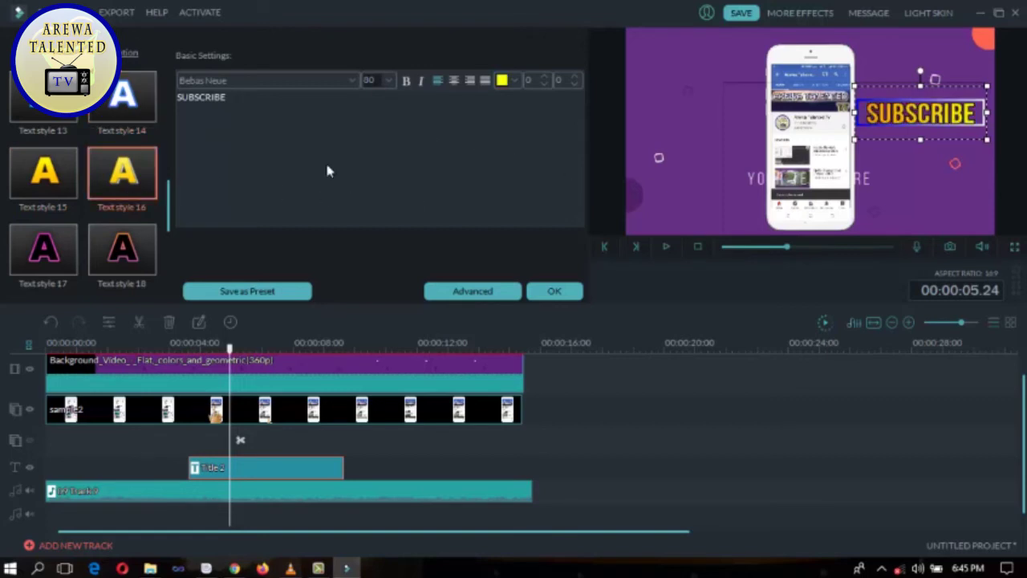
{"action": "left_click", "coordinate": [649, 153]}
Step: Preview the video from the start up to 00:00:08.00 to check the styled title
{"action": "left_click_drag", "start_coordinate": [778, 248], "coordinate": [771, 249]}
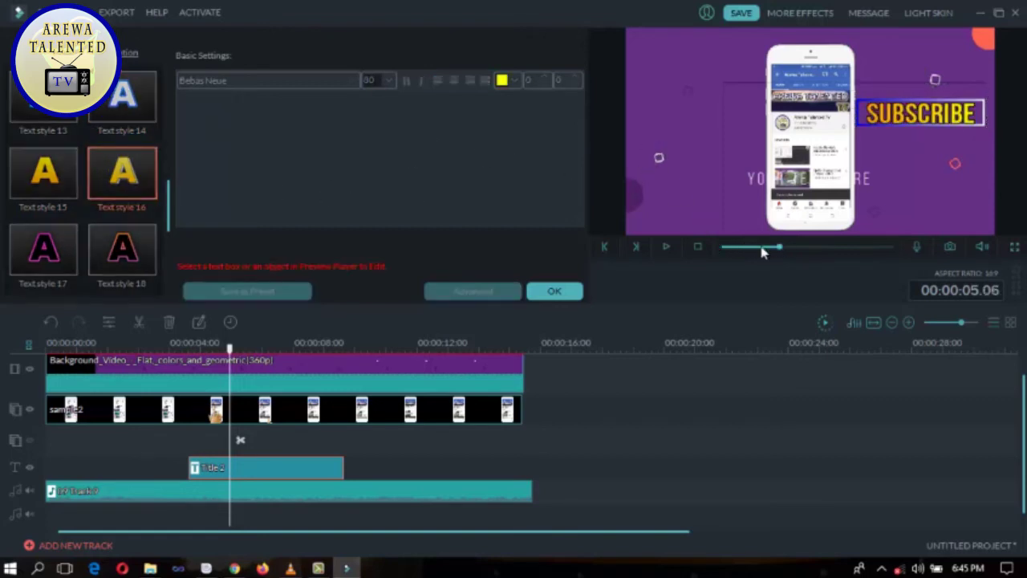
{"action": "left_click", "coordinate": [696, 248]}
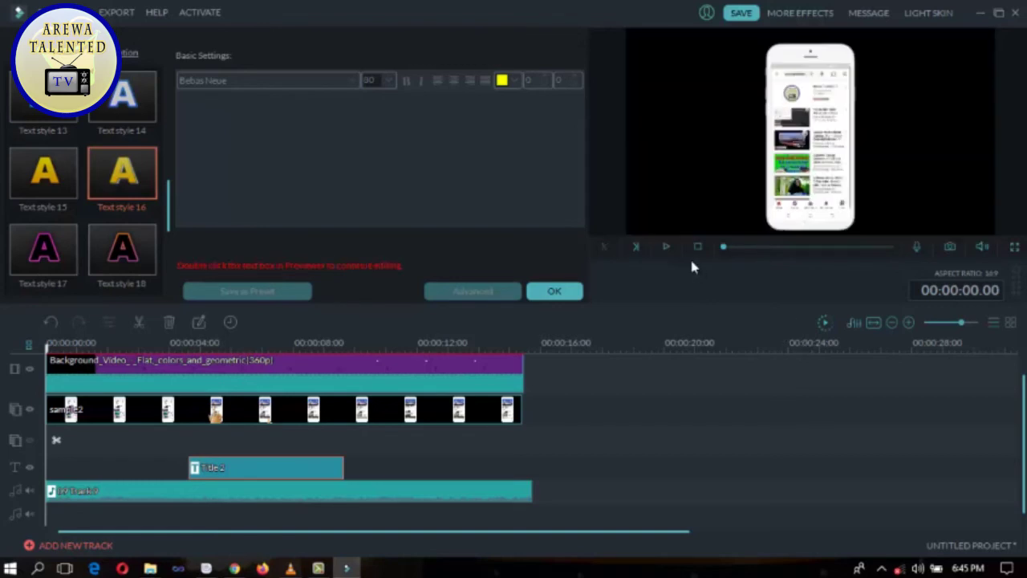
{"action": "left_click", "coordinate": [666, 249]}
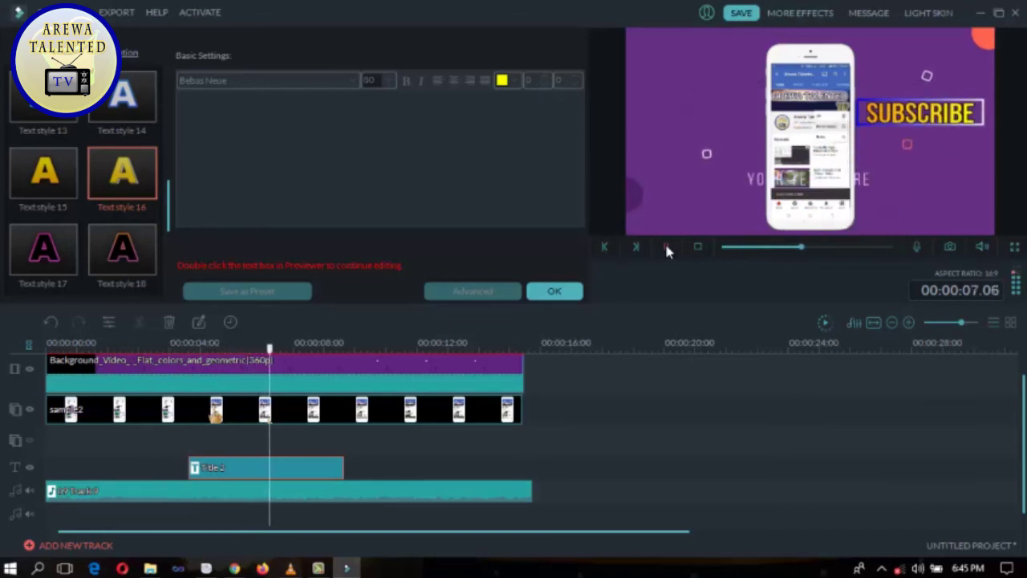
{"action": "left_click", "coordinate": [666, 247]}
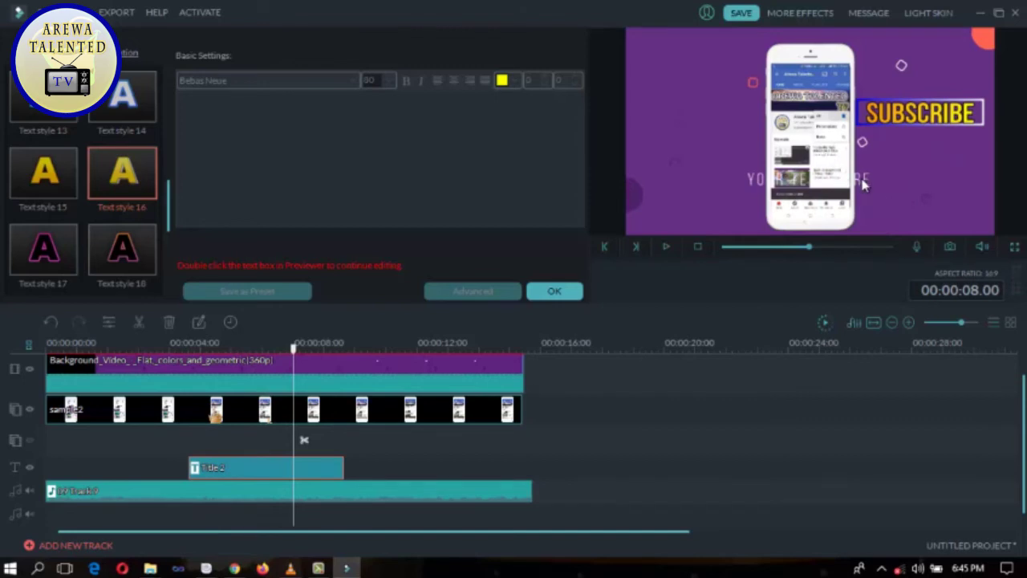
Step: Delete the YOUR TEXT HERE placeholder text from the title and confirm the title edits
{"action": "left_click", "coordinate": [864, 183]}
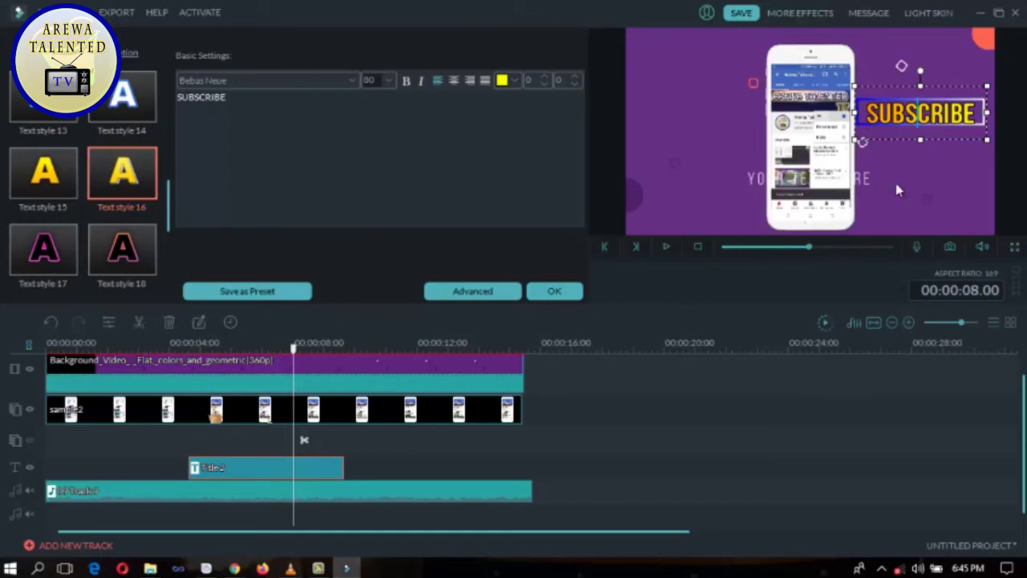
{"action": "left_click", "coordinate": [868, 179]}
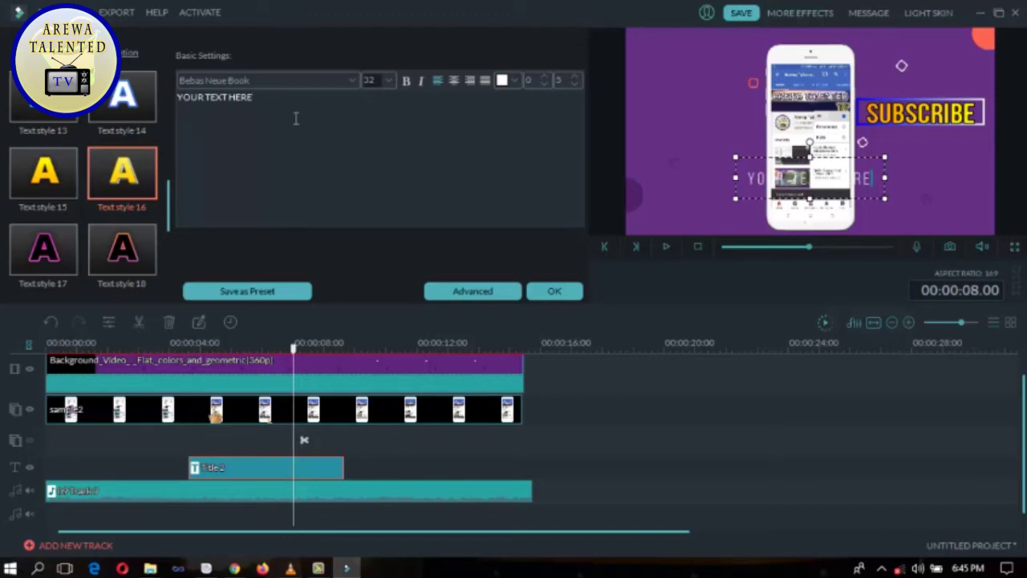
{"action": "key", "text": "ctrl+a"}
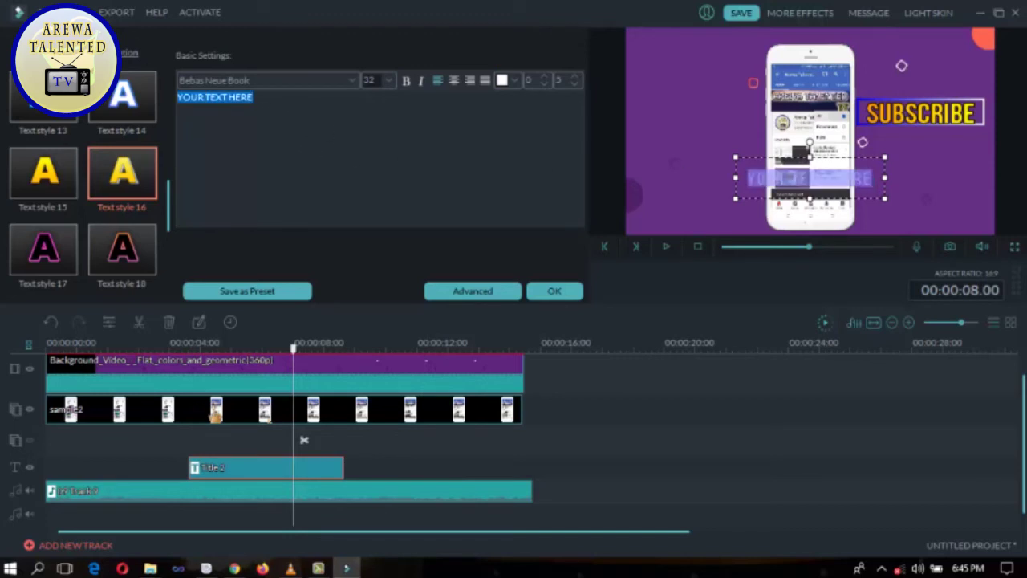
{"action": "key", "text": "BackSpace"}
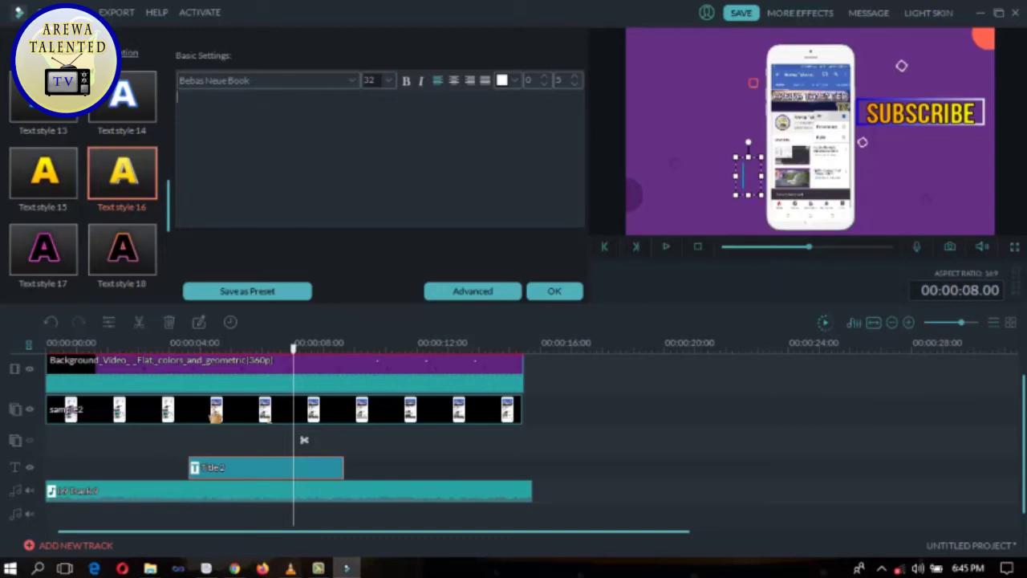
{"action": "left_click", "coordinate": [571, 290]}
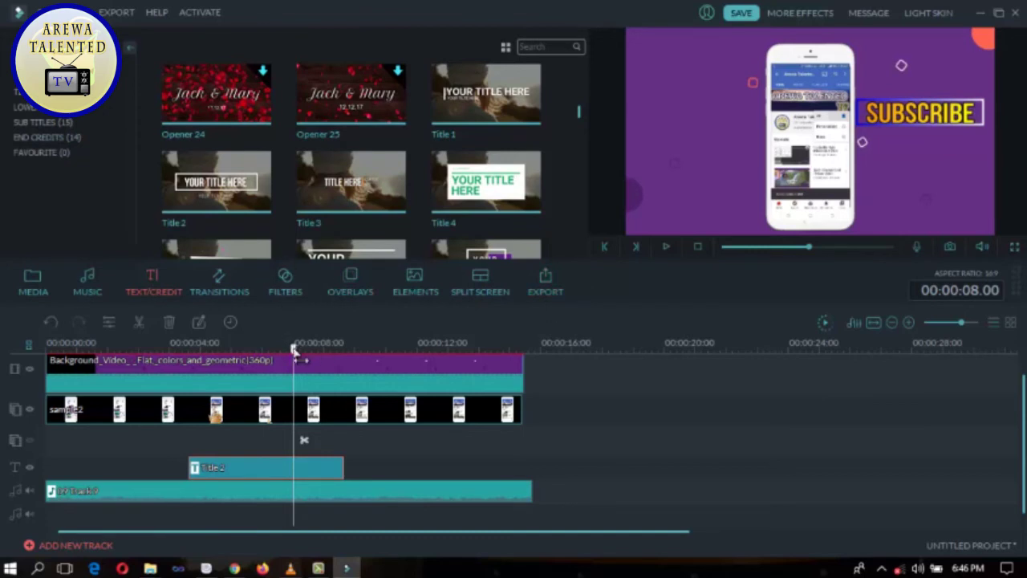
Step: Play back the rest of the timeline up to 00:00:14.16 to check the title and phone clip
{"action": "left_click_drag", "start_coordinate": [294, 350], "coordinate": [292, 350]}
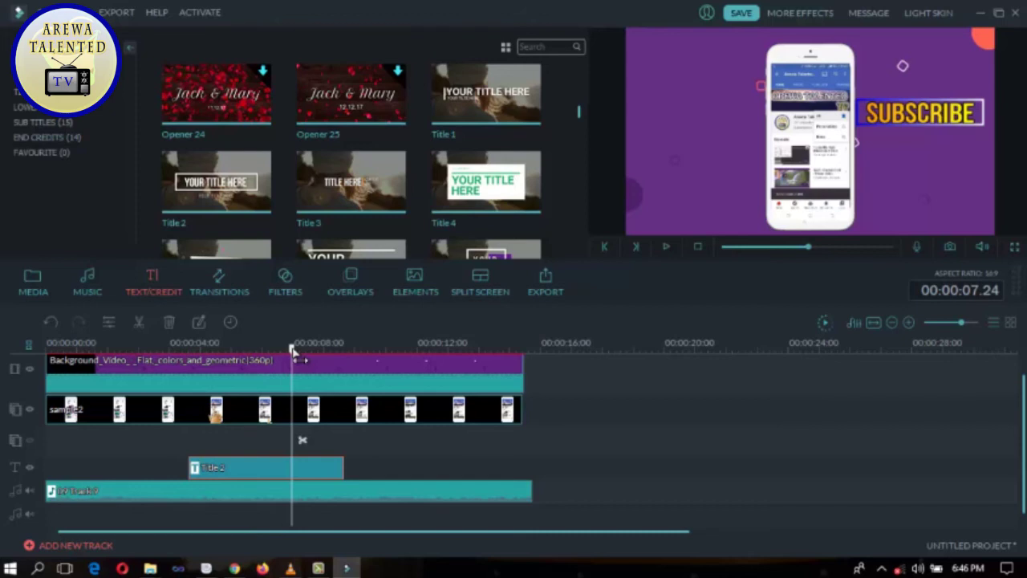
{"action": "left_click_drag", "start_coordinate": [294, 351], "coordinate": [188, 398]}
{"action": "key", "text": "space"}
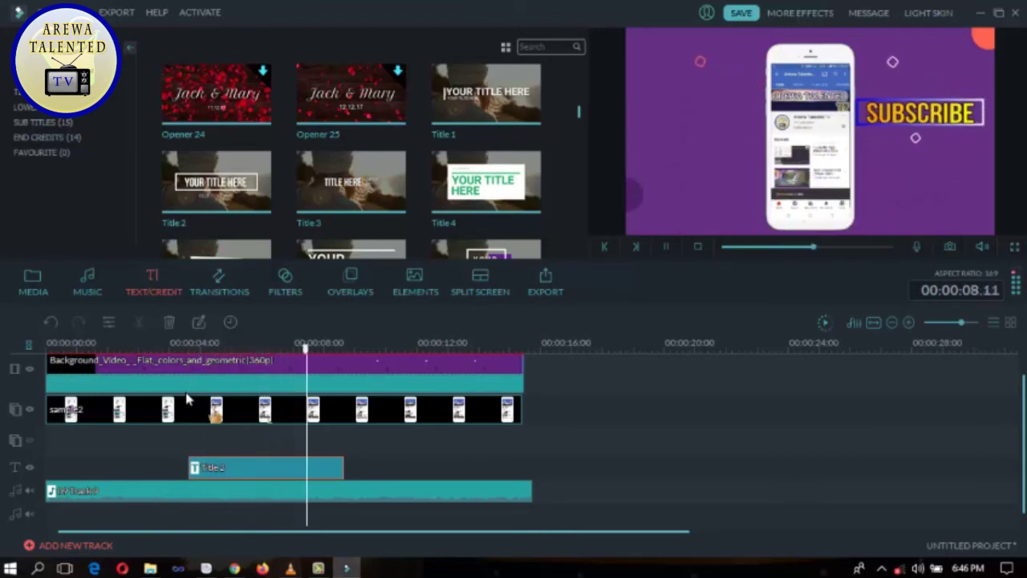
{"action": "key", "text": "space"}
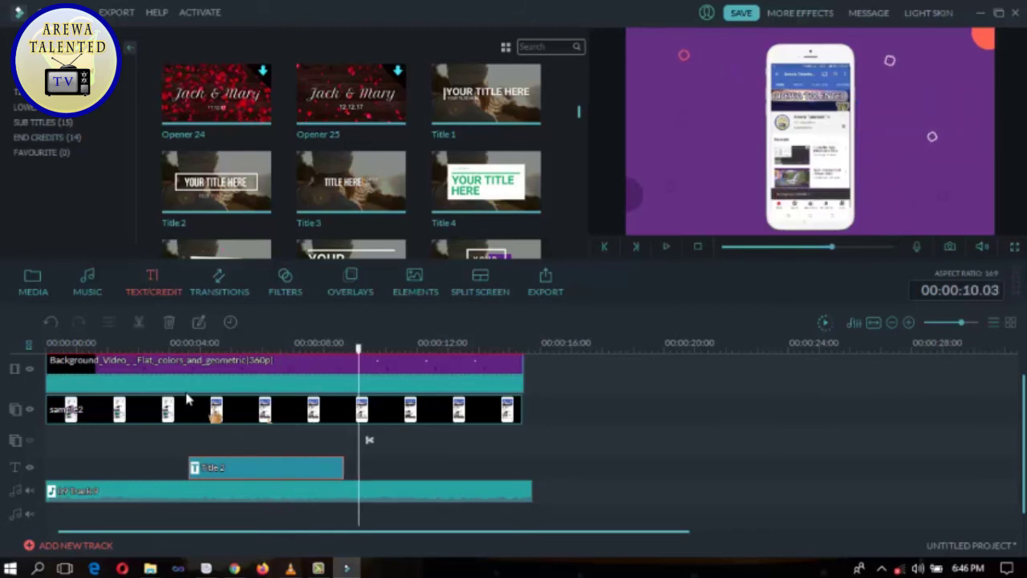
{"action": "key", "text": "space"}
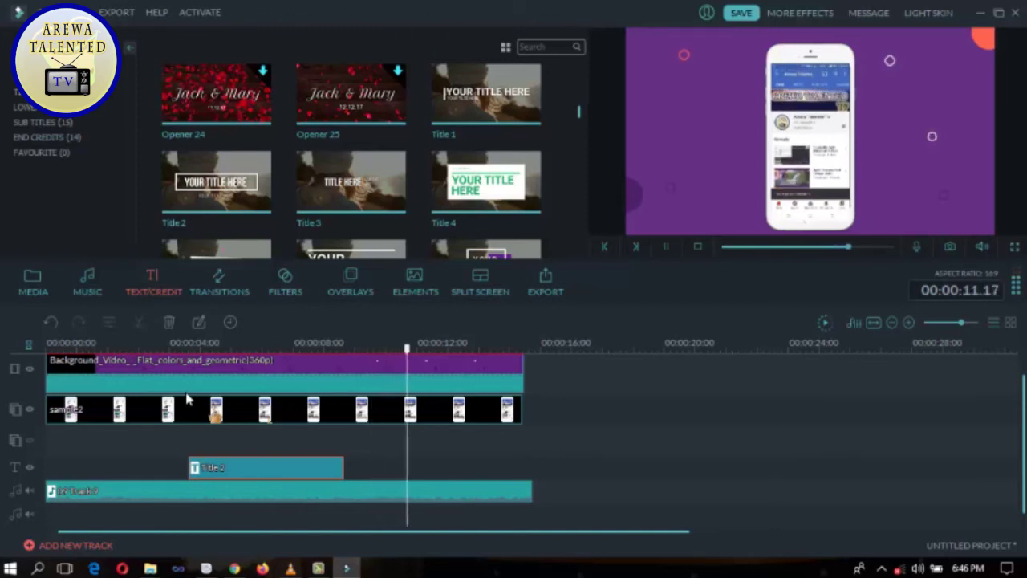
{"action": "left_click", "coordinate": [666, 245]}
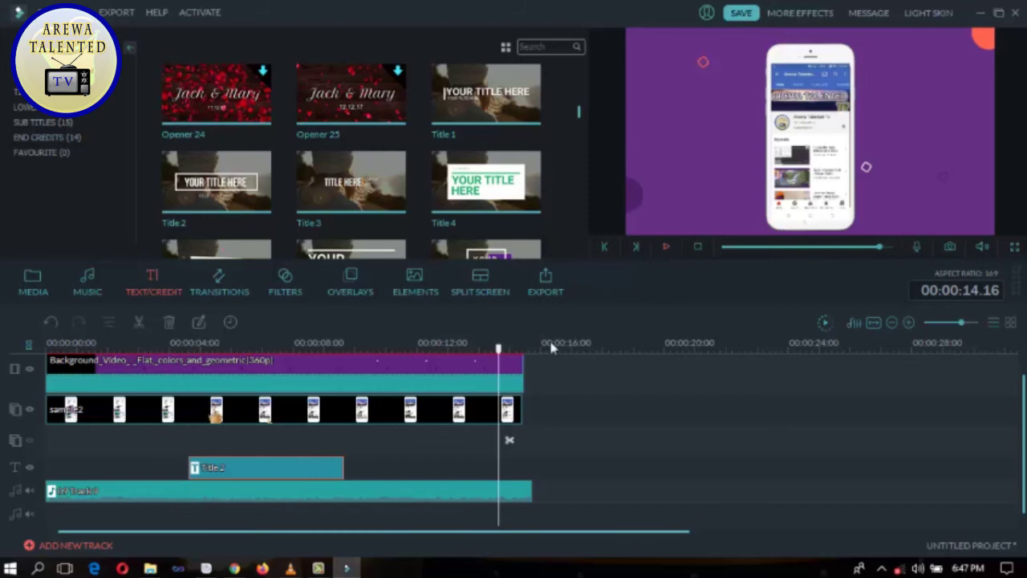
{"action": "left_click", "coordinate": [329, 568]}
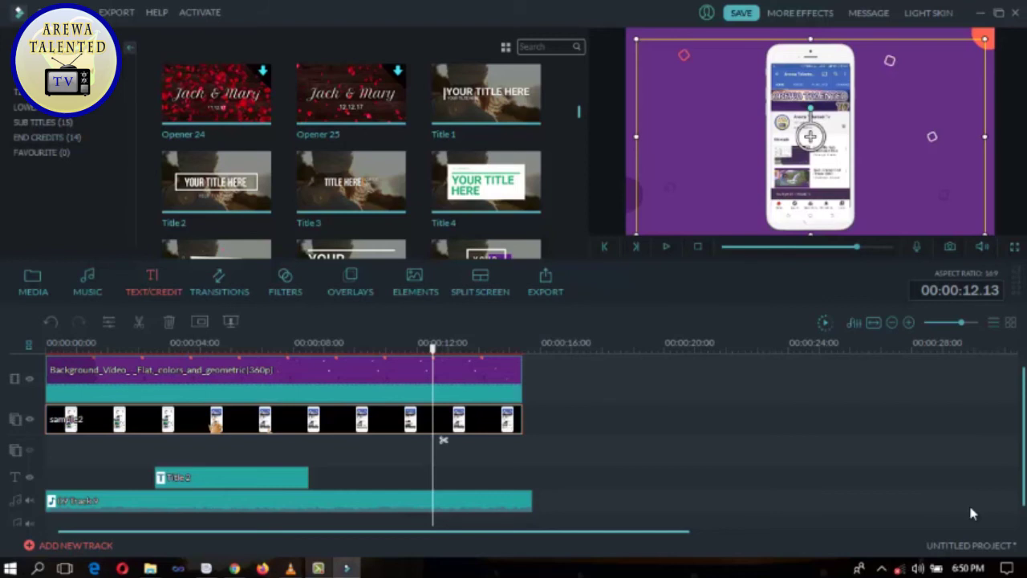
Step: Open the export settings, dismissing the connection notice, and name the output file AREWA TALENTED INTRO
{"action": "left_click", "coordinate": [546, 291]}
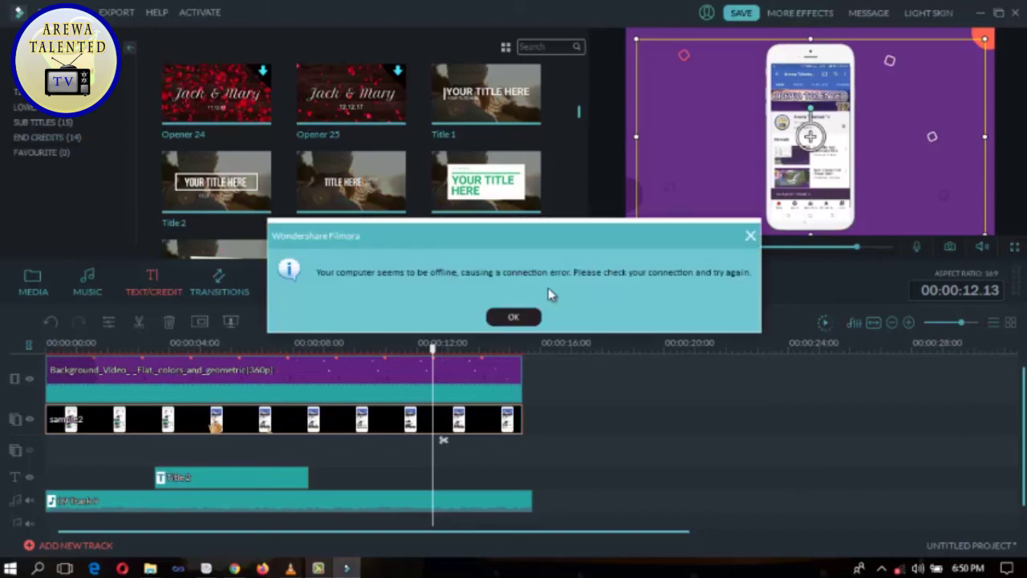
{"action": "left_click", "coordinate": [745, 237]}
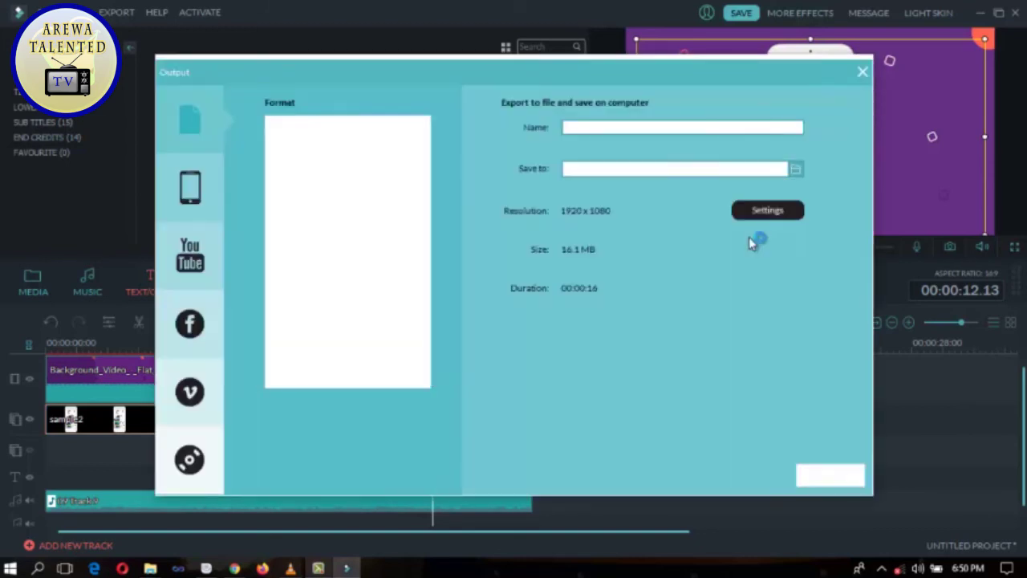
{"action": "left_click_drag", "start_coordinate": [609, 127], "coordinate": [504, 131]}
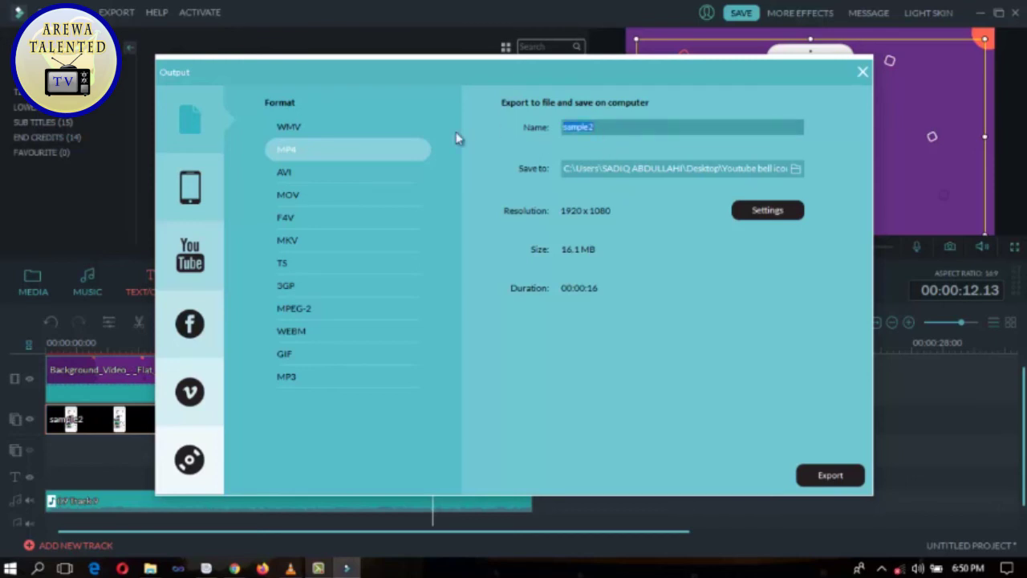
{"action": "type", "text": "AREWA TALENTE"}
{"action": "type", "text": "D"}
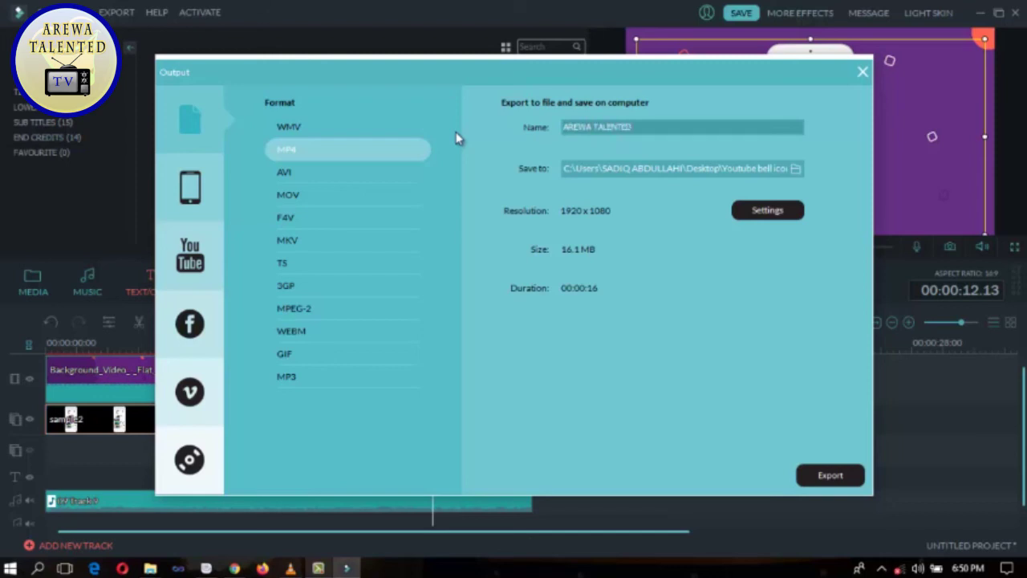
{"action": "type", "text": " INTRO"}
Step: Check the save folder, accept Better quality at 1920 x 1080, and export the video as MP4
{"action": "left_click", "coordinate": [793, 173]}
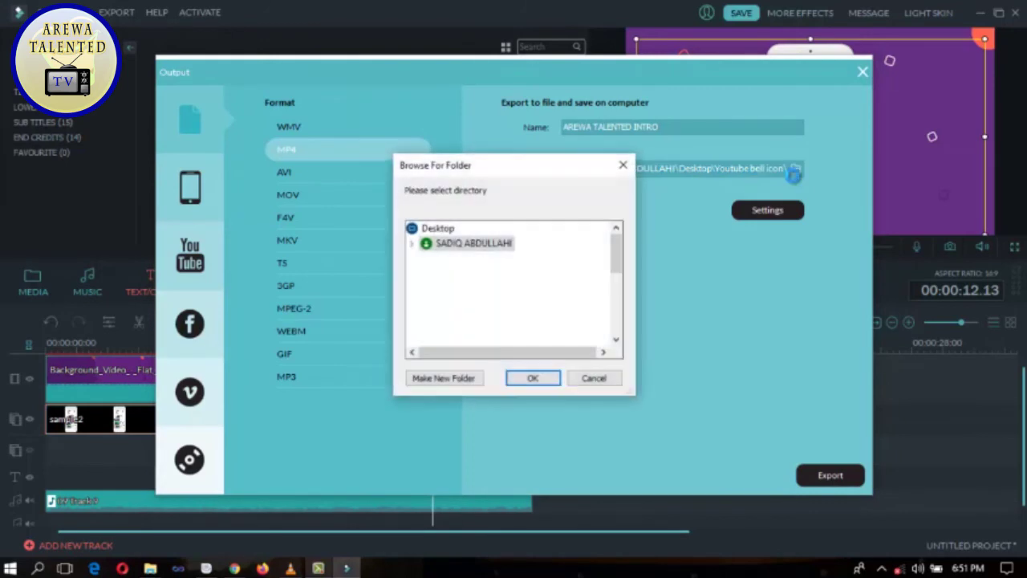
{"action": "left_click", "coordinate": [593, 377]}
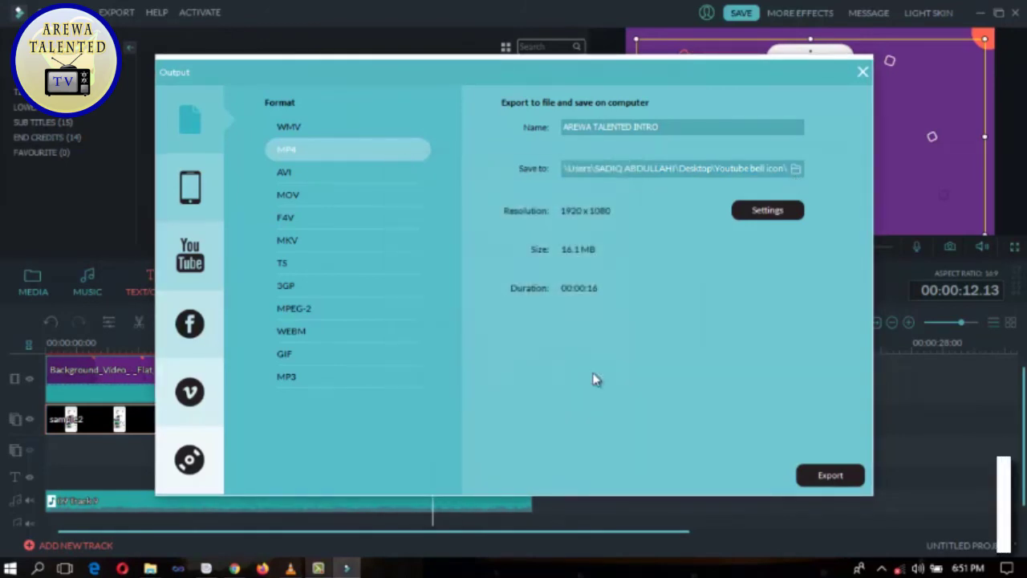
{"action": "left_click", "coordinate": [754, 219]}
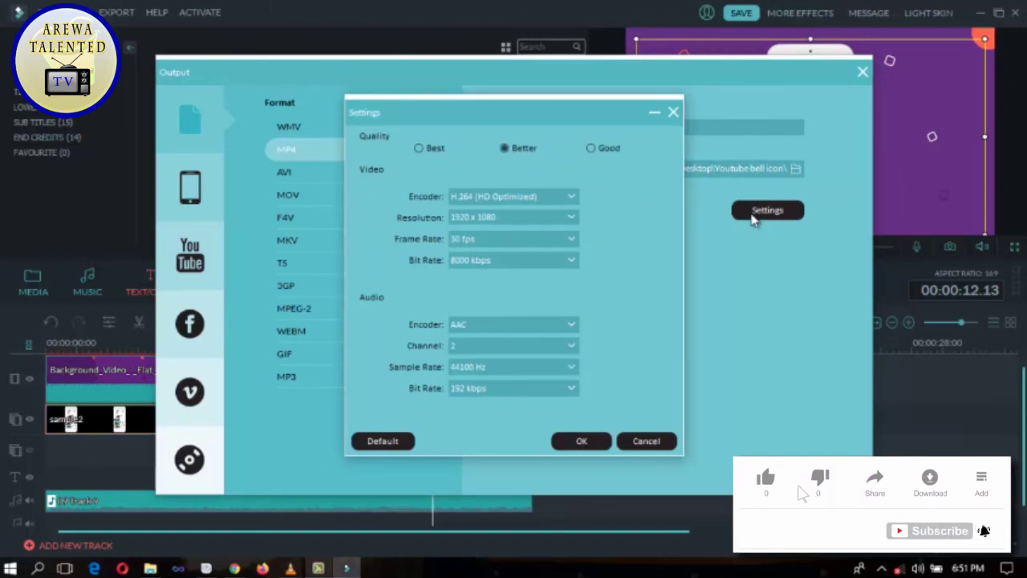
{"action": "left_click", "coordinate": [582, 440]}
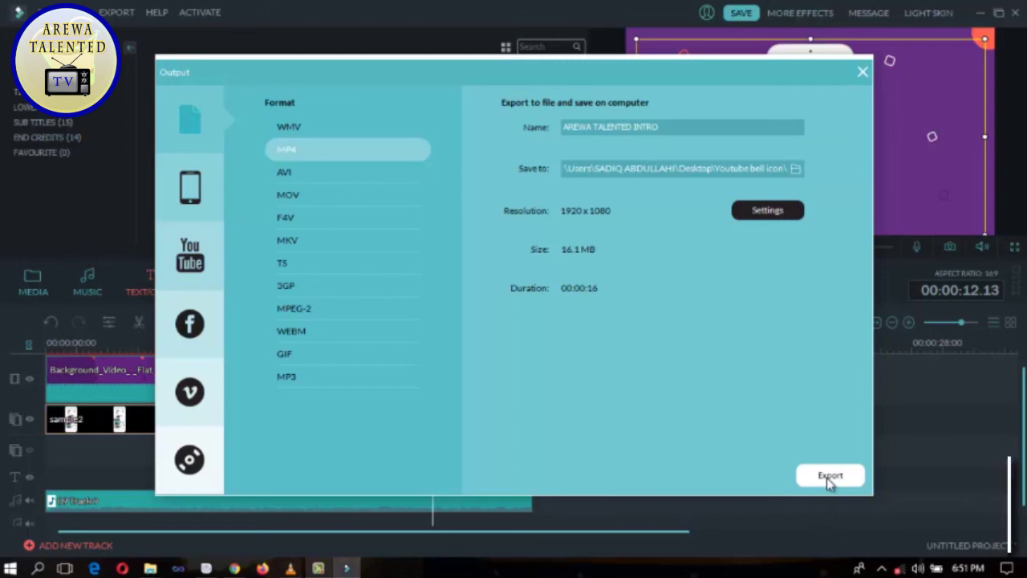
{"action": "left_click", "coordinate": [827, 476]}
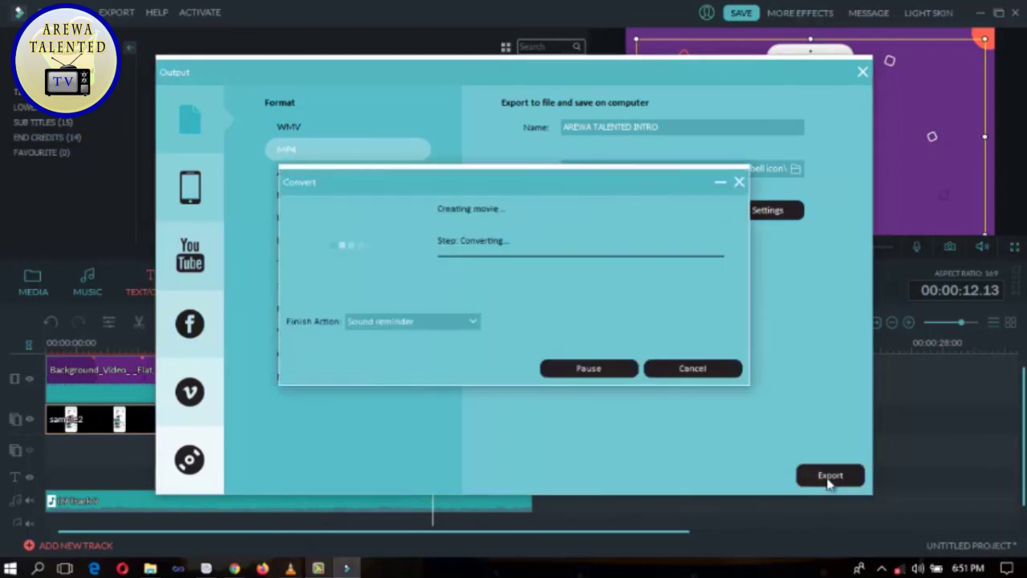